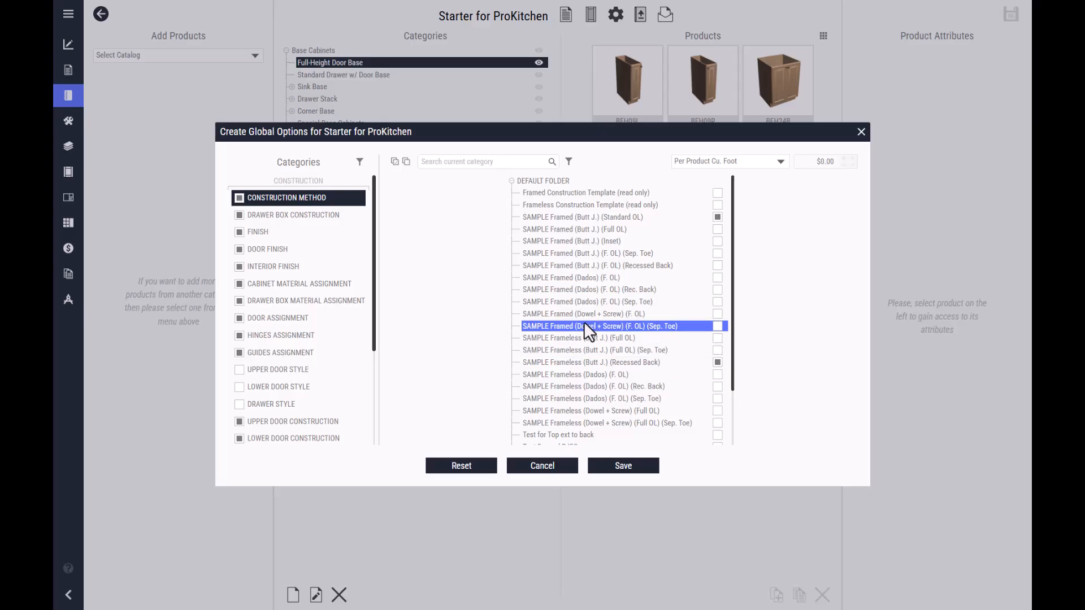
- Add SAMPLE Birch Plywood Cabinets (3/4" Sides) (1/4" Backs) and SAMPLE Melamine Cabinets (3/4 Carcass) (1/4" Backs) to the Cabinet Material Assignment global options
left_click(357, 286)
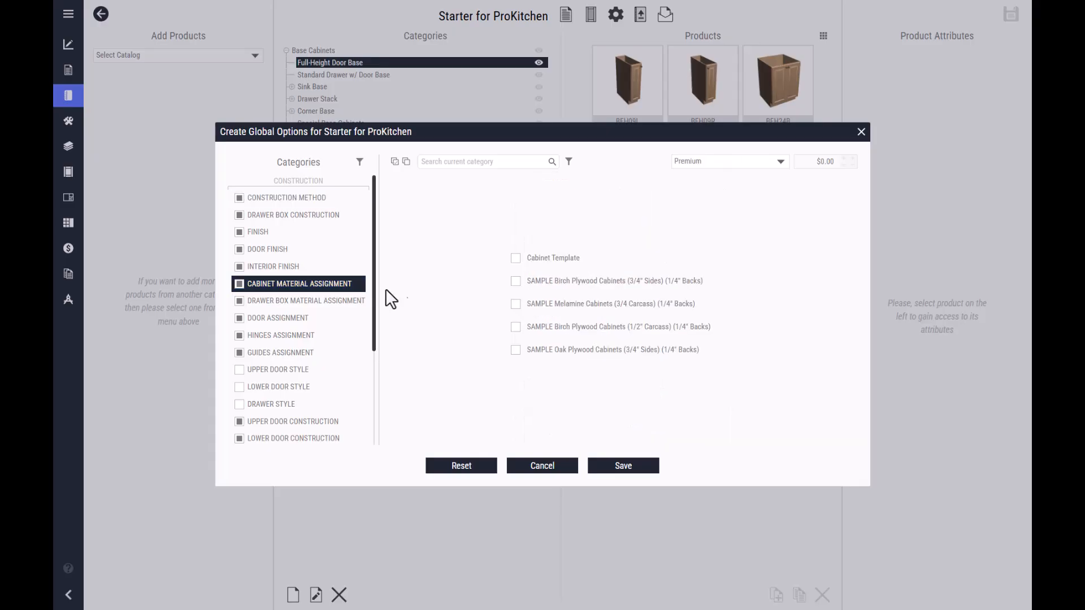
left_click(515, 280)
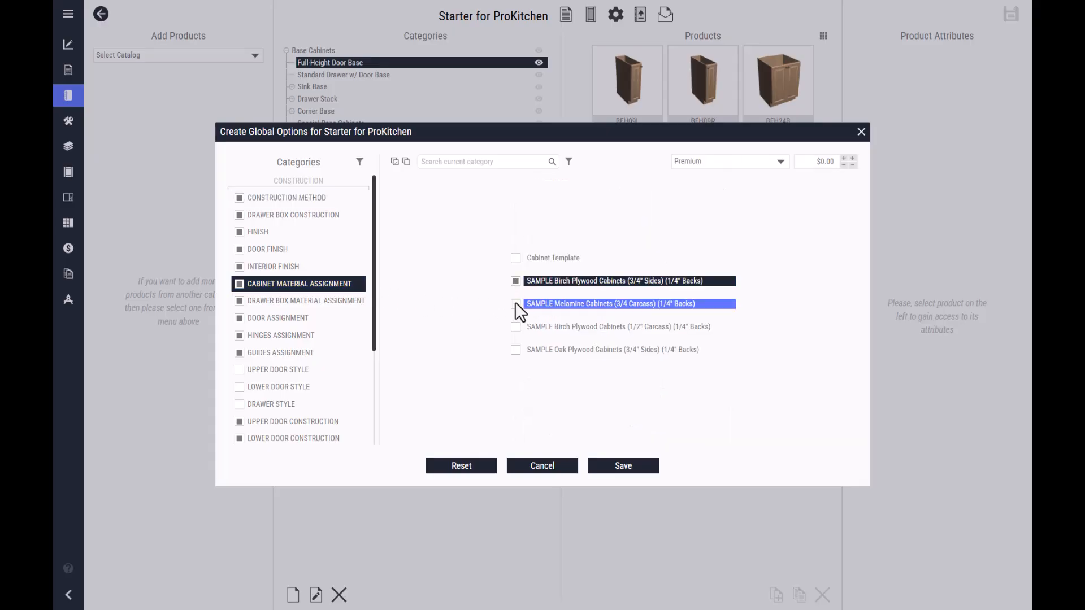
left_click(516, 304)
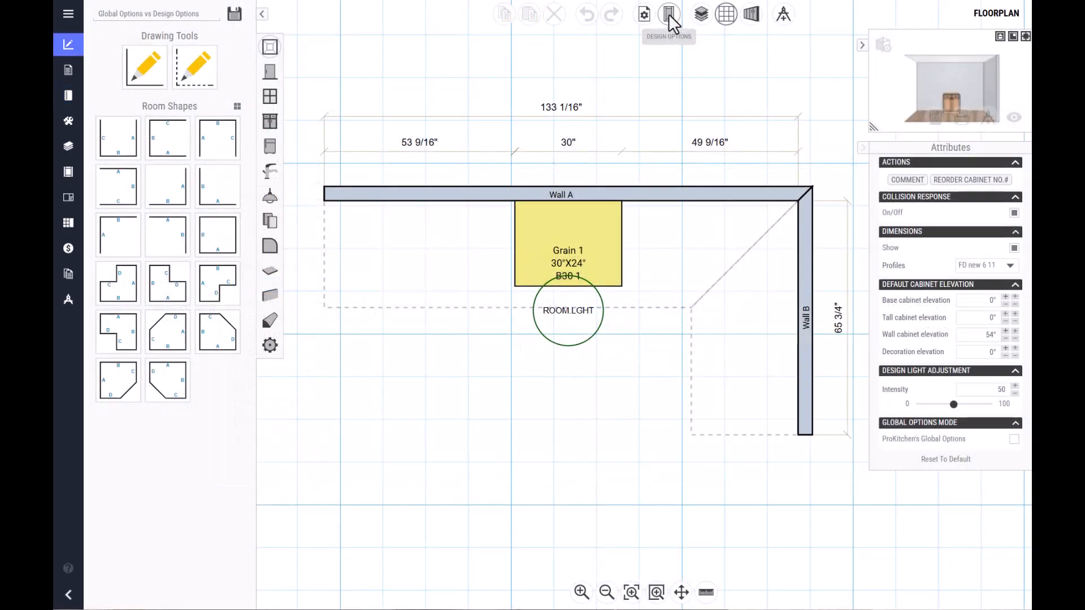
- Examine the floorplan's design options for construction method, doors finish and drawer box material assignment
left_click(670, 13)
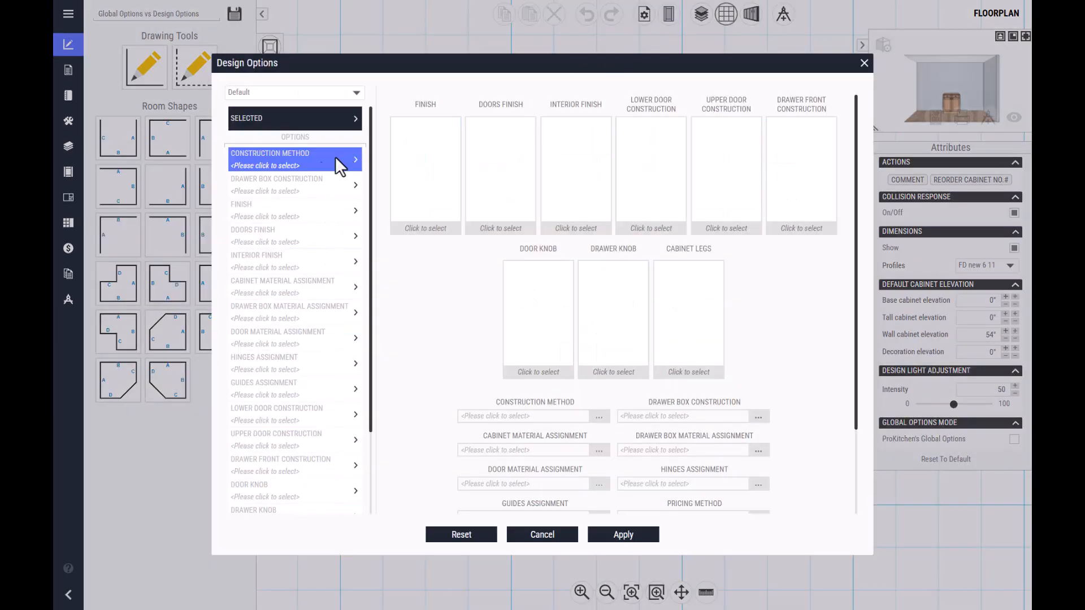
left_click(310, 164)
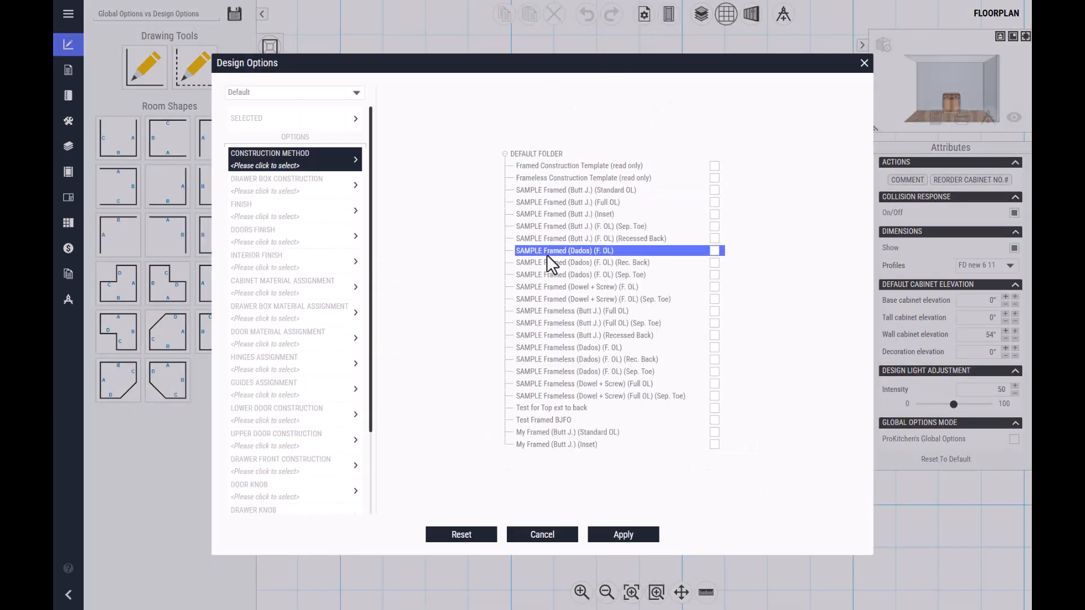
left_click(290, 232)
scroll(517, 421, "down", 5)
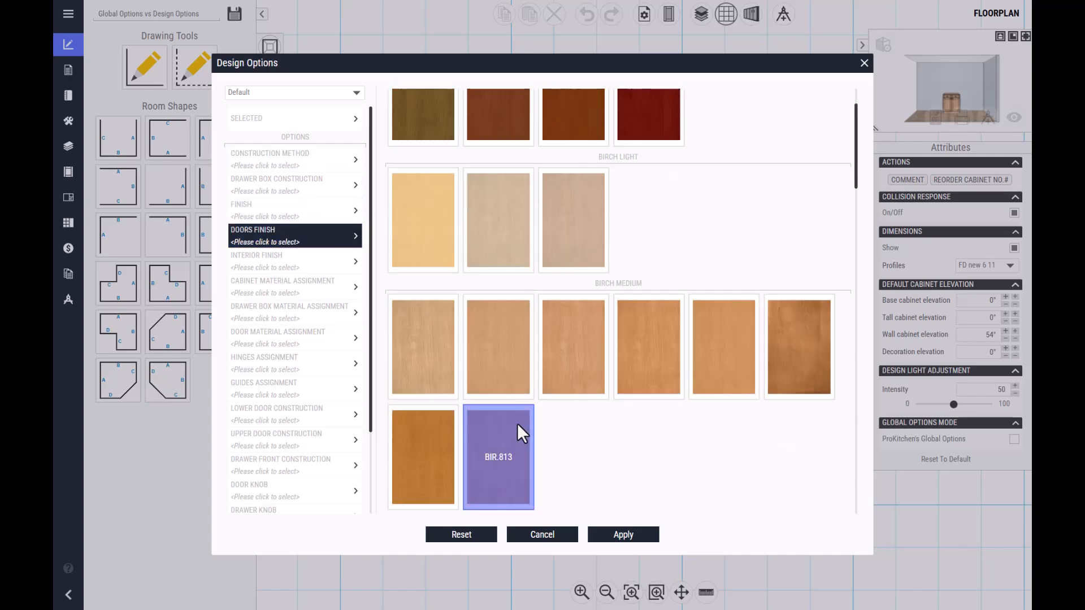
left_click(326, 315)
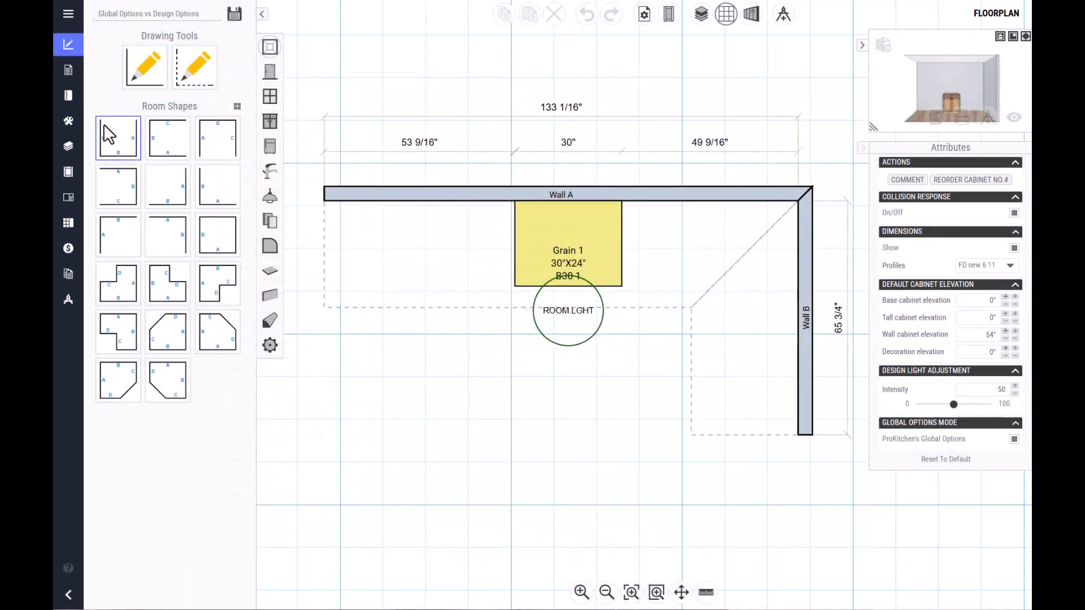
- Set the Default Cabinet Options Mode to ProKitchen in the application settings and apply it
left_click(67, 94)
left_click(67, 13)
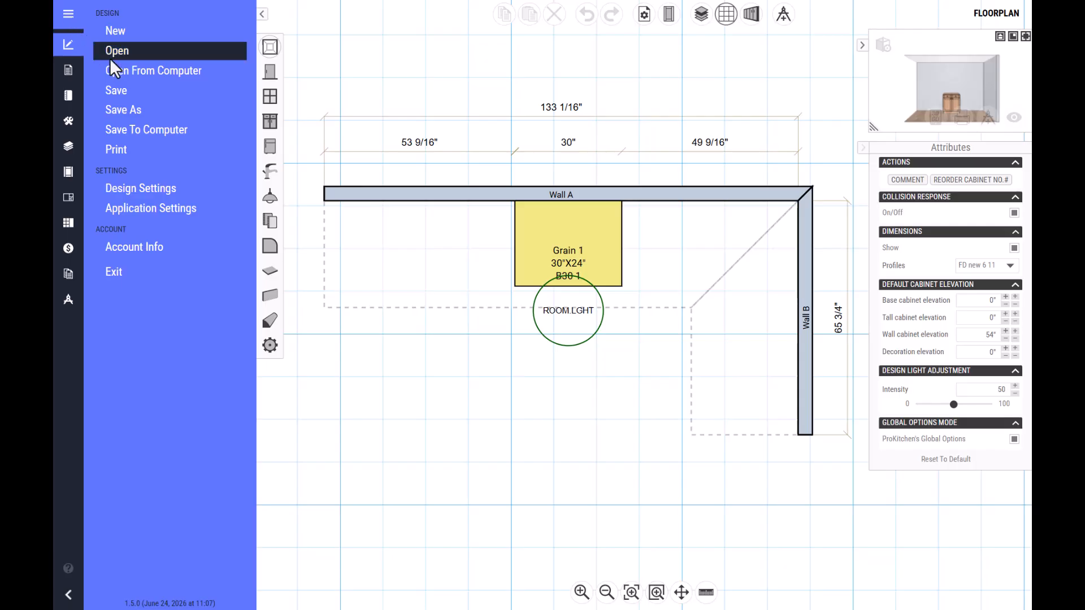
left_click(211, 207)
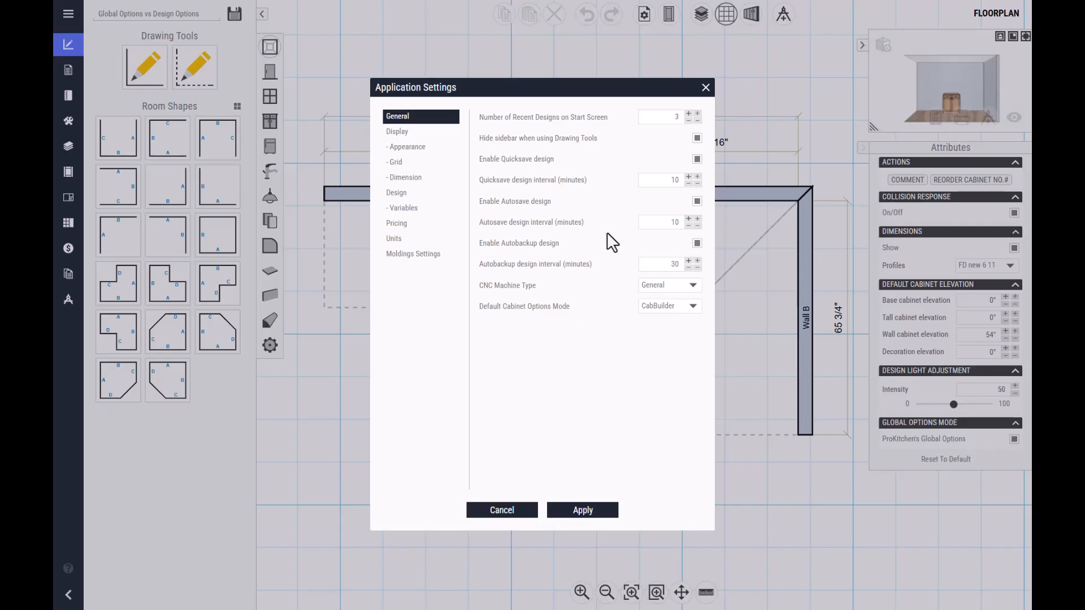
left_click(693, 307)
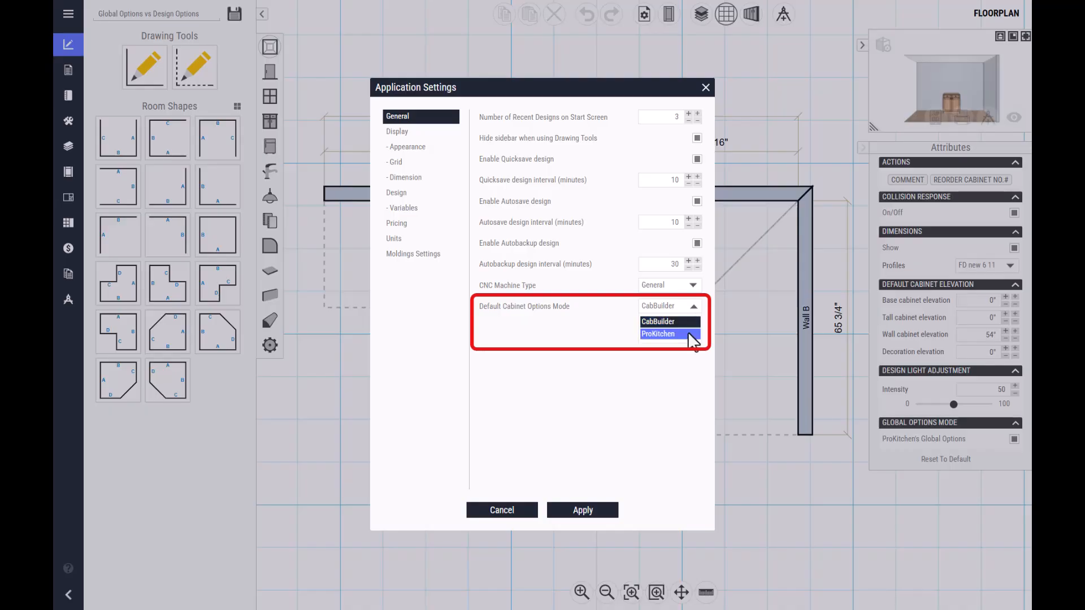
left_click(687, 333)
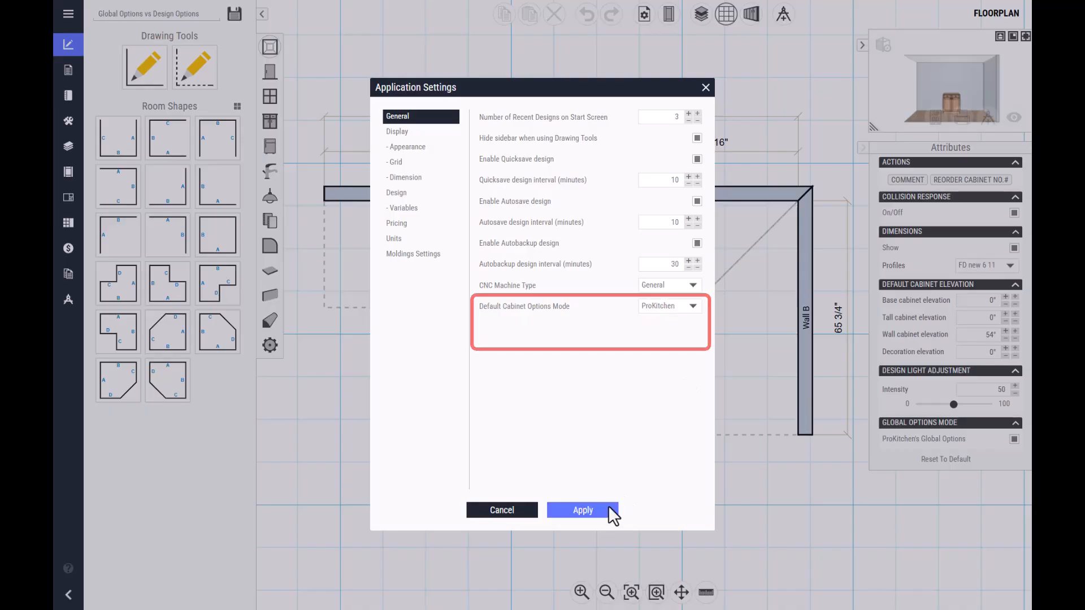
left_click(602, 509)
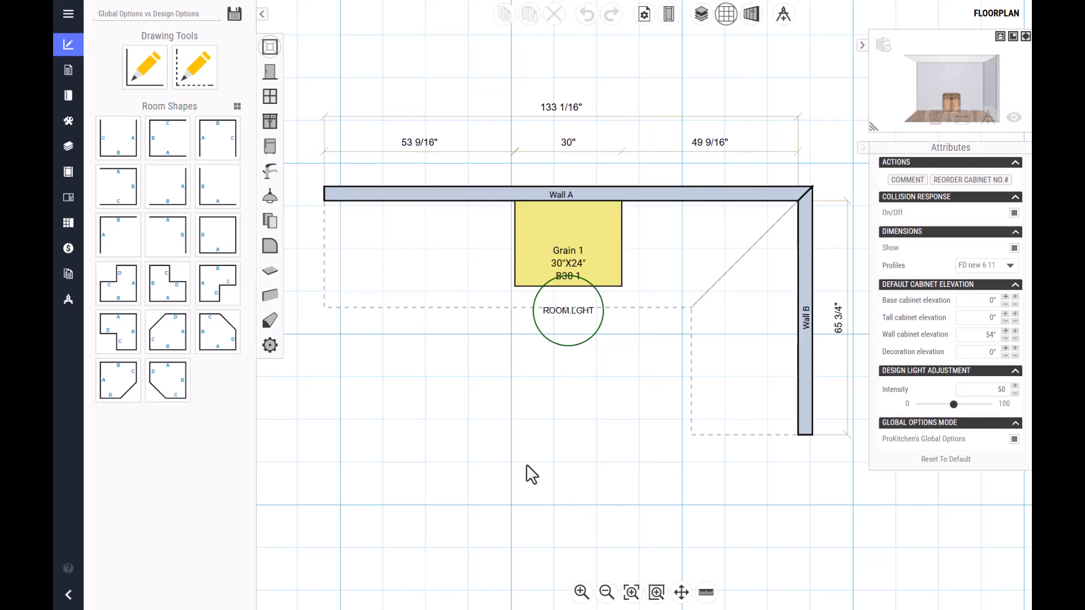
- Open the Starter for ProKitchen catalog for editing and bring up its global options
left_click(68, 95)
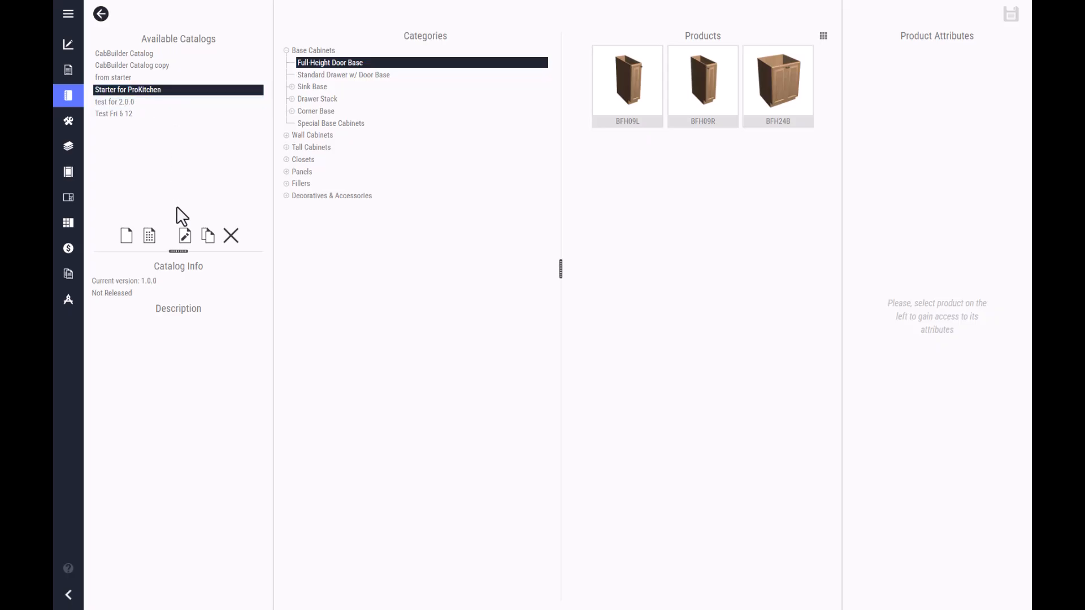
left_click(185, 236)
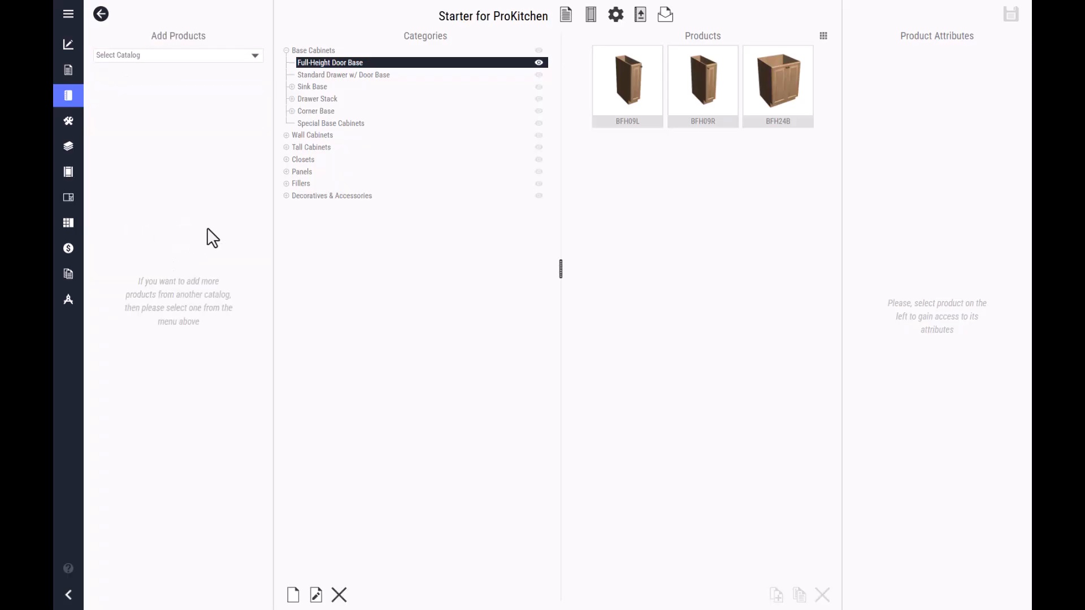
left_click(592, 16)
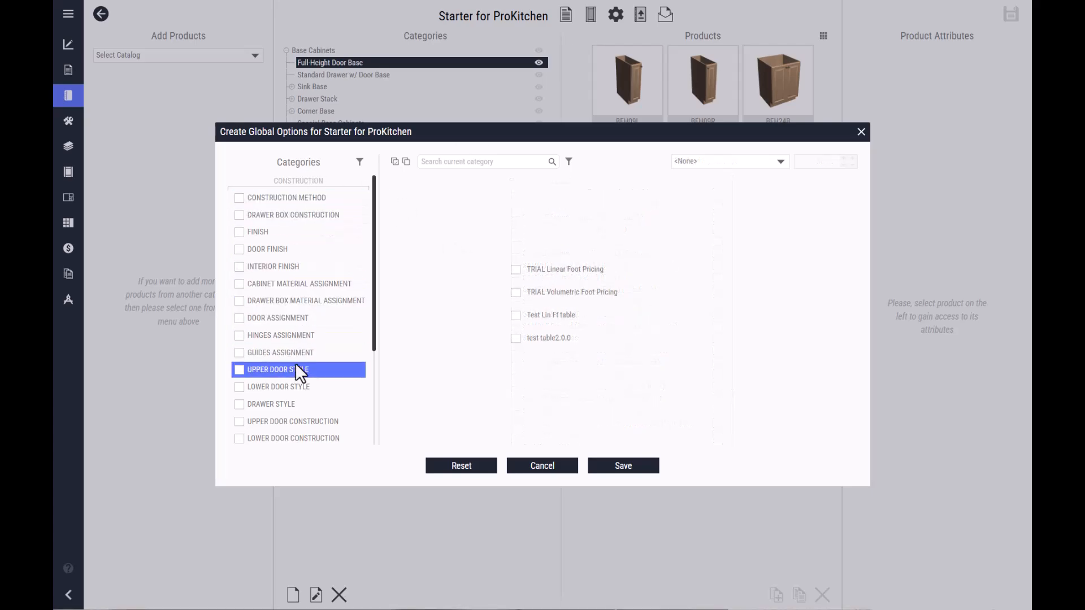
- Enable Construction Method with SAMPLE Framed (Butt J.) (Standard OL) and SAMPLE Frameless (Butt J.) (Recessed Back), and enable the Drawer Box Construction category
left_click(237, 197)
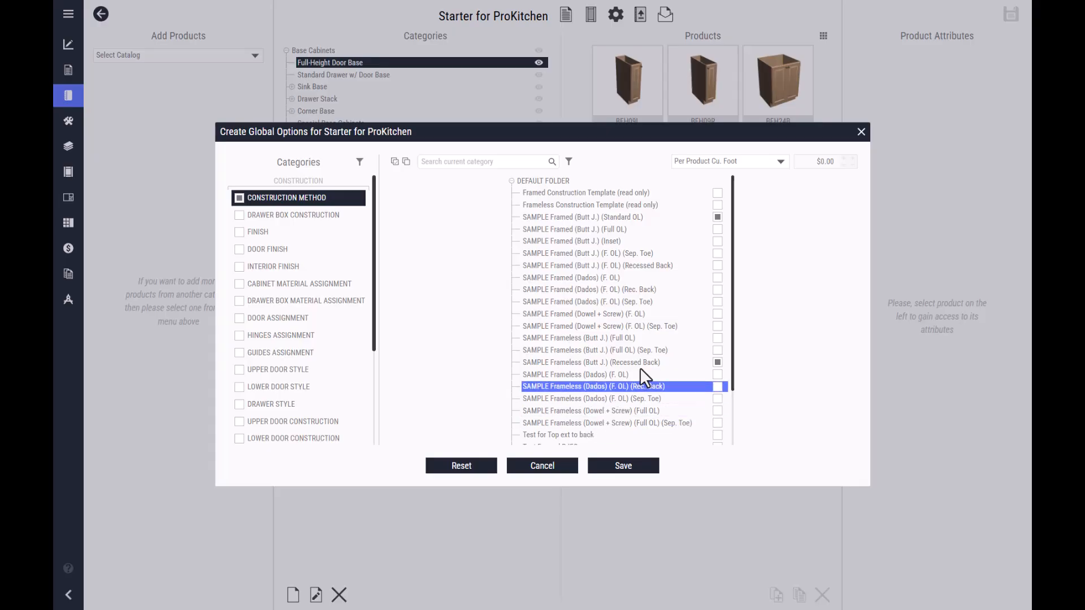
left_click(719, 218)
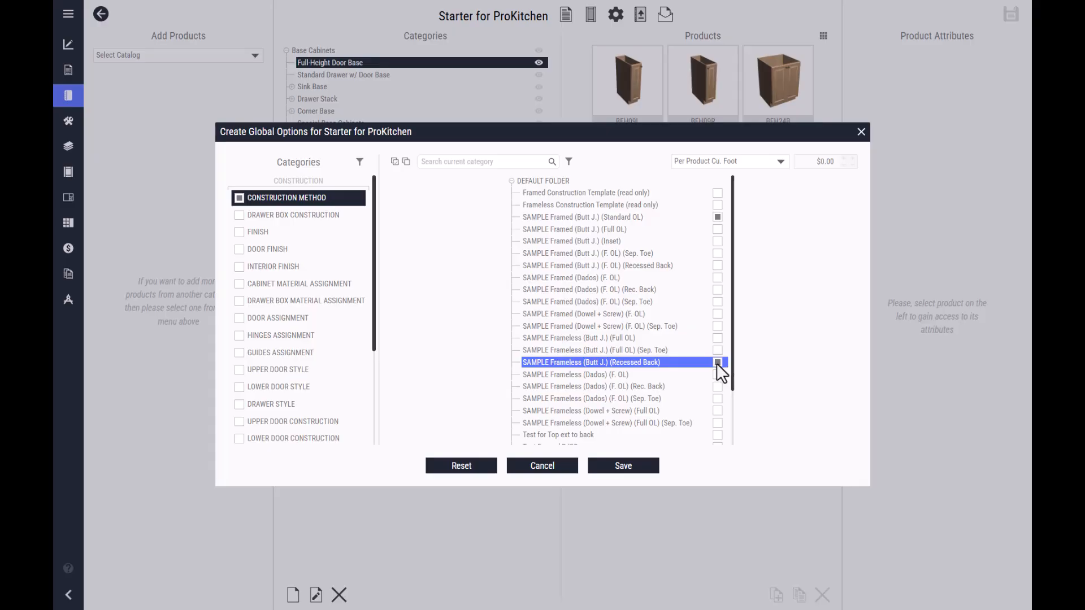
left_click(262, 214)
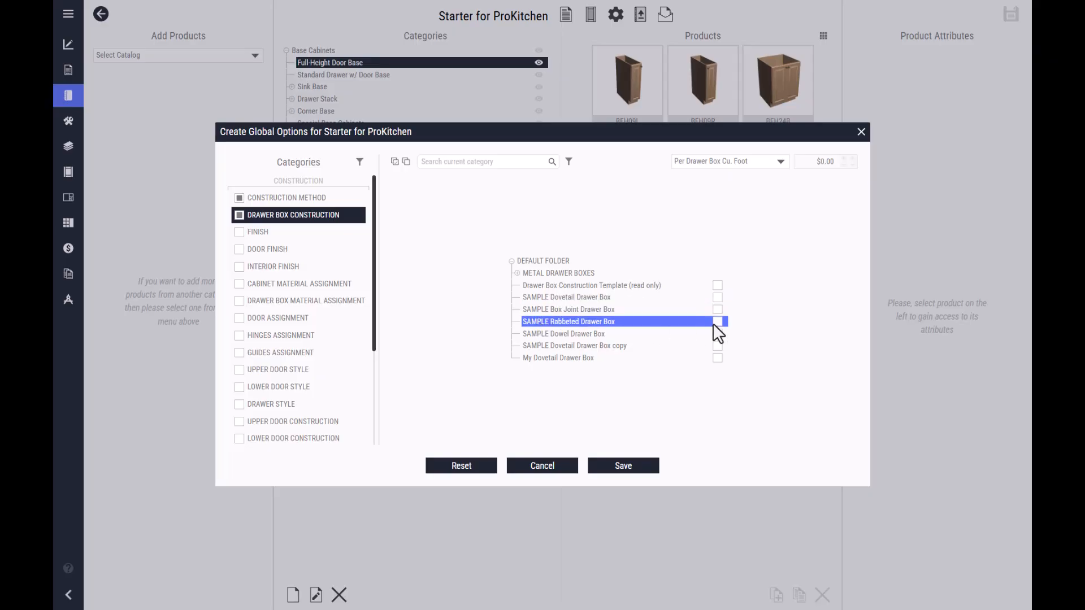
- Enable the Finish category and include all of its finishes in the global options
left_click(268, 232)
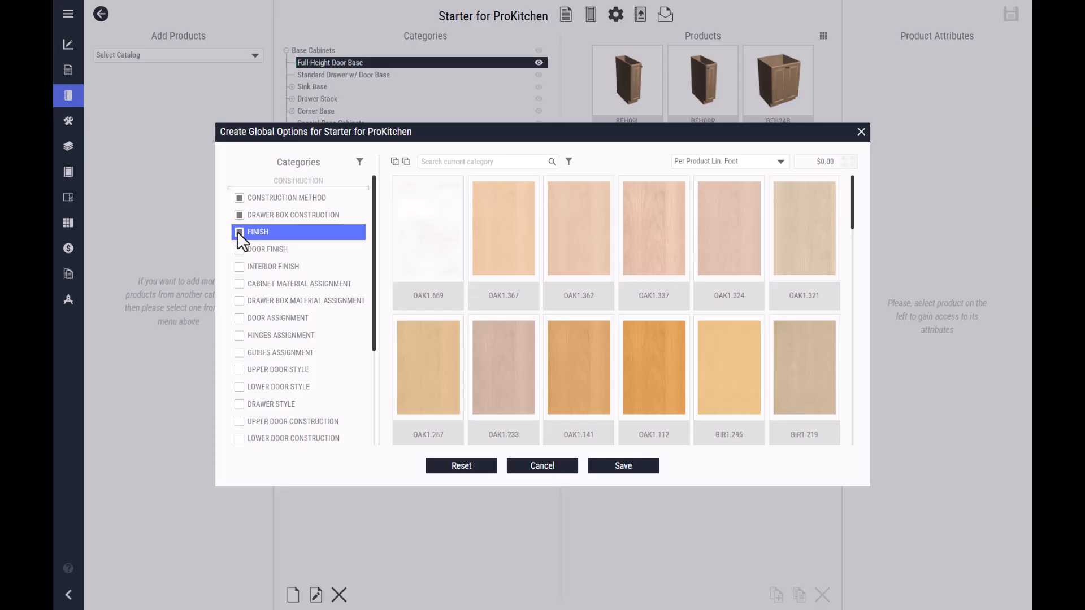
left_click(395, 161)
scroll(712, 350, "down", 3)
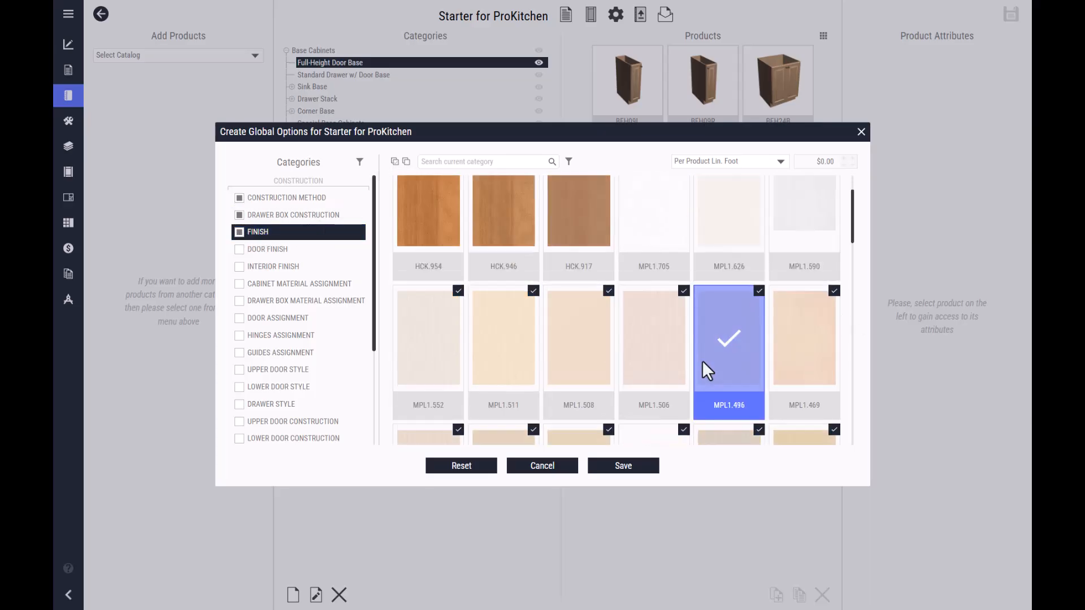
scroll(689, 328, "up", 3)
- Enable the Door Finish and Interior Finish categories with all finishes selected in each
left_click(241, 250)
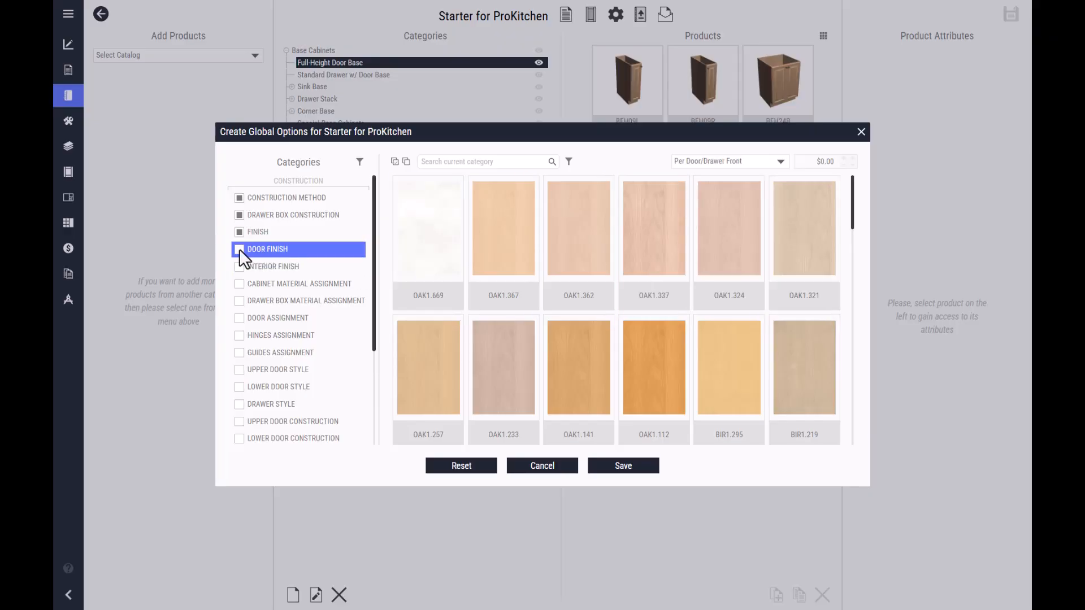
left_click(394, 162)
left_click(241, 267)
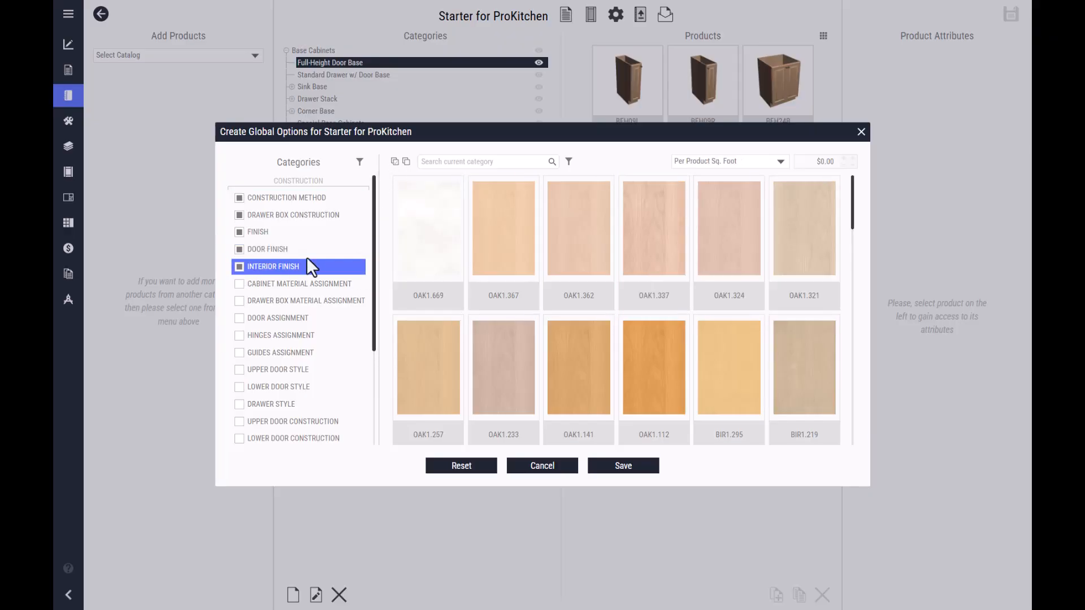
left_click(395, 162)
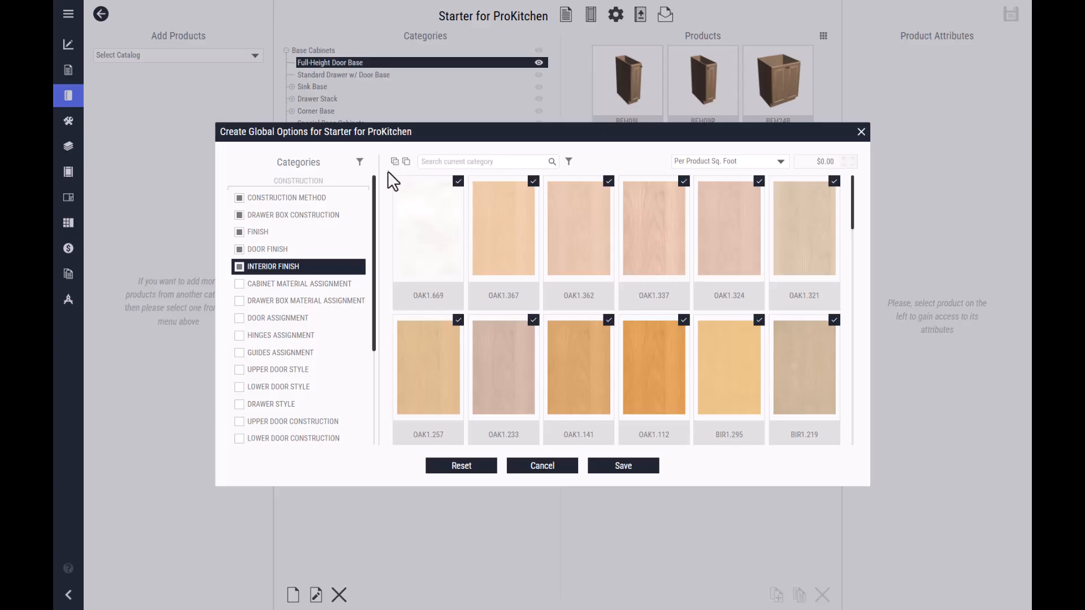
- Enable Cabinet Material Assignment with the SAMPLE Birch Plywood and SAMPLE Oak Plywood cabinets that have 3/4" sides and 1/4" backs
left_click(239, 283)
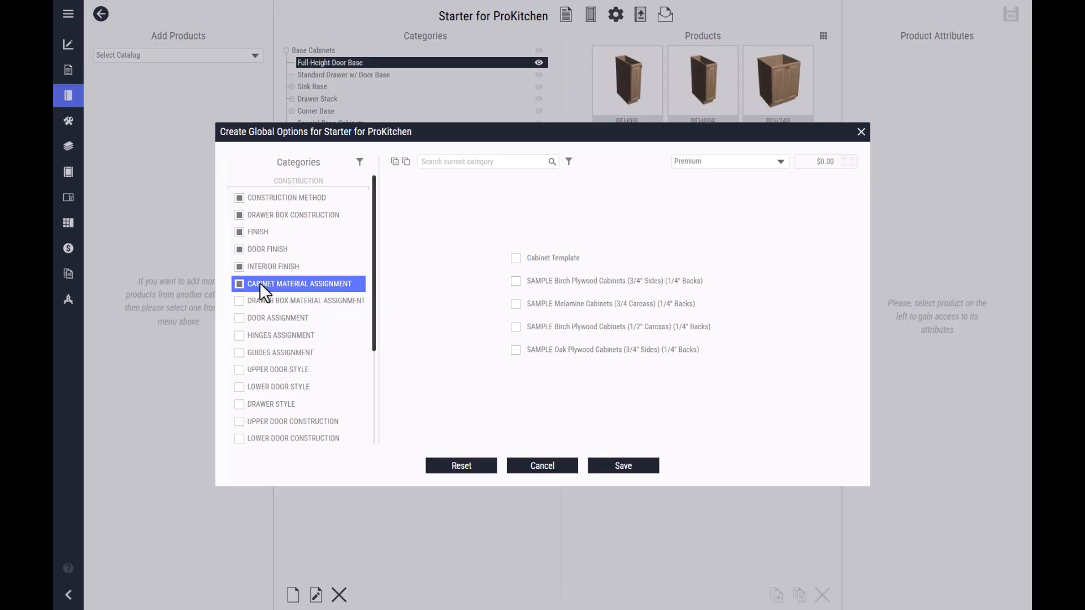
left_click(515, 279)
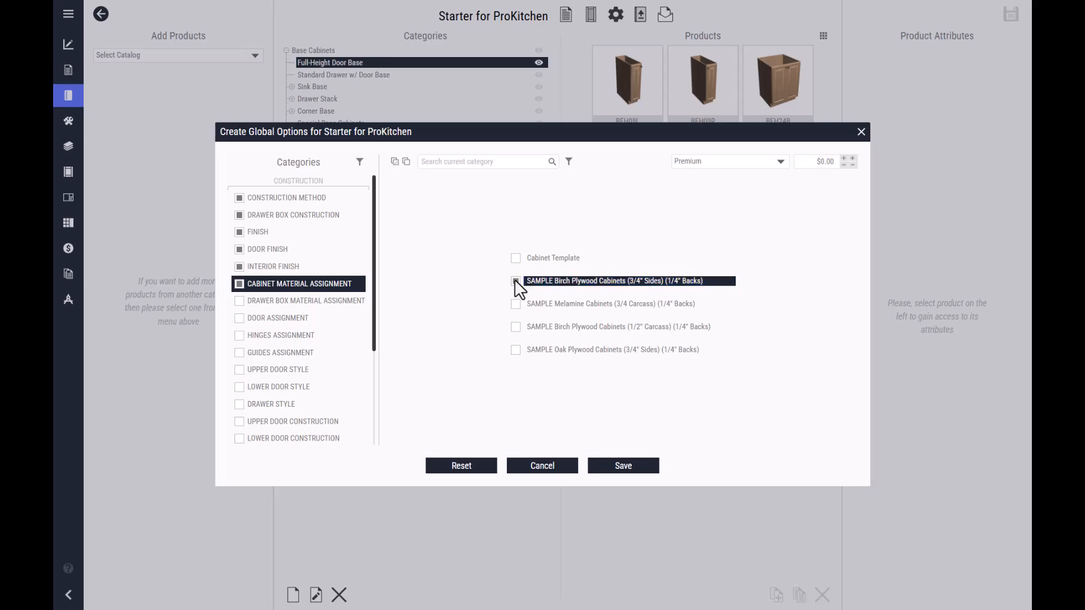
left_click(514, 349)
- Enable Drawer Box Material Assignment with SAMPLE Birch Plywood Drawers and SAMPLE Maple Hardwood Drawers
left_click(238, 301)
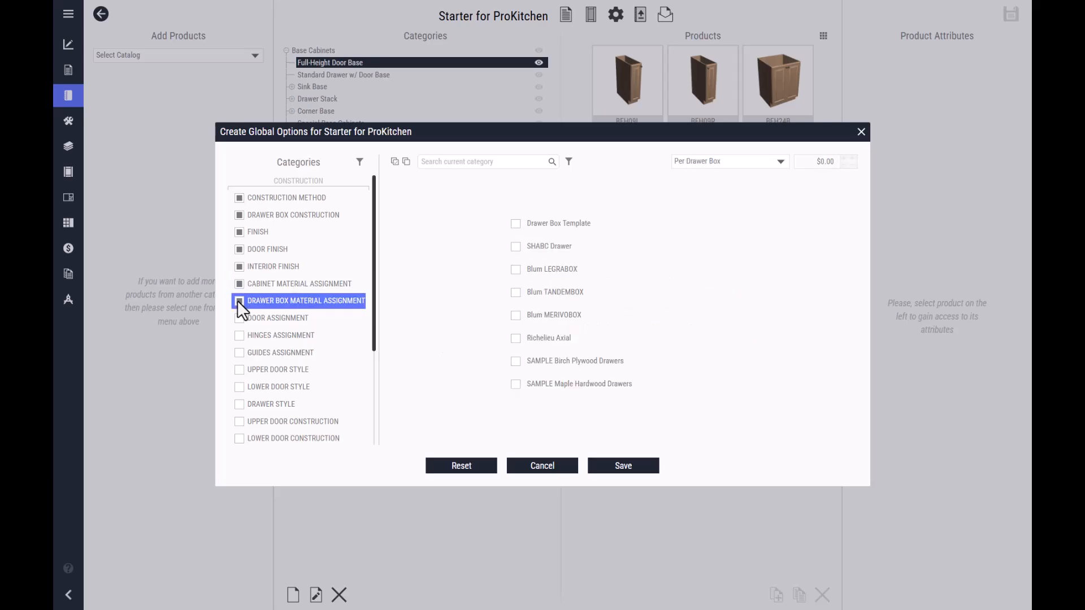
left_click(517, 362)
left_click(515, 384)
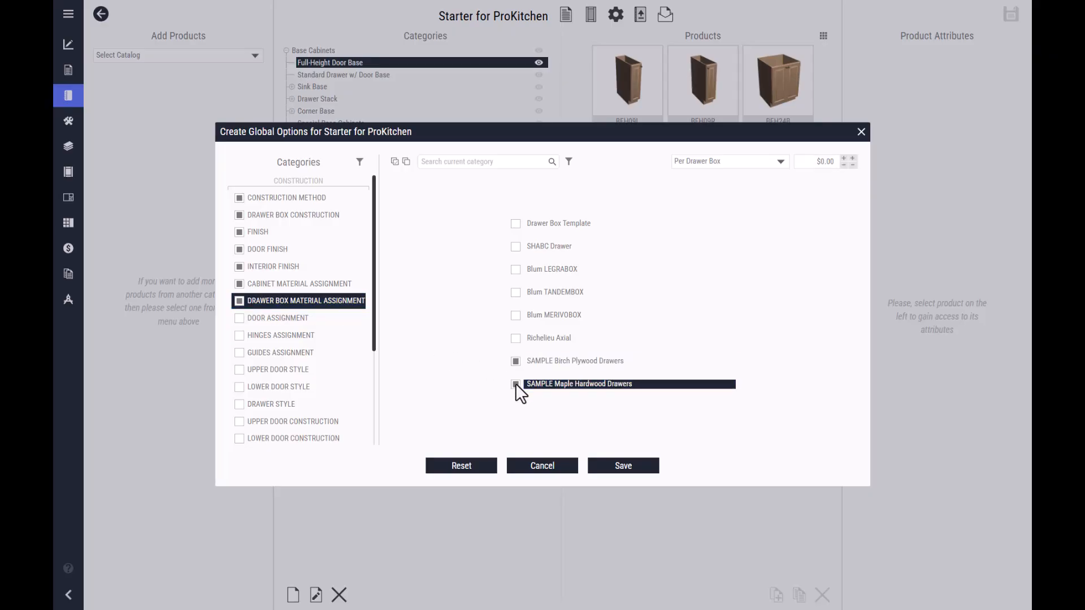
- Enable Door Assignment with SAMPLE Door Assignment, and Hinges Assignment with SAMPLE Blum CLIP Framed Overlay and SAMPLE Frameless Overlay Hinges
left_click(239, 318)
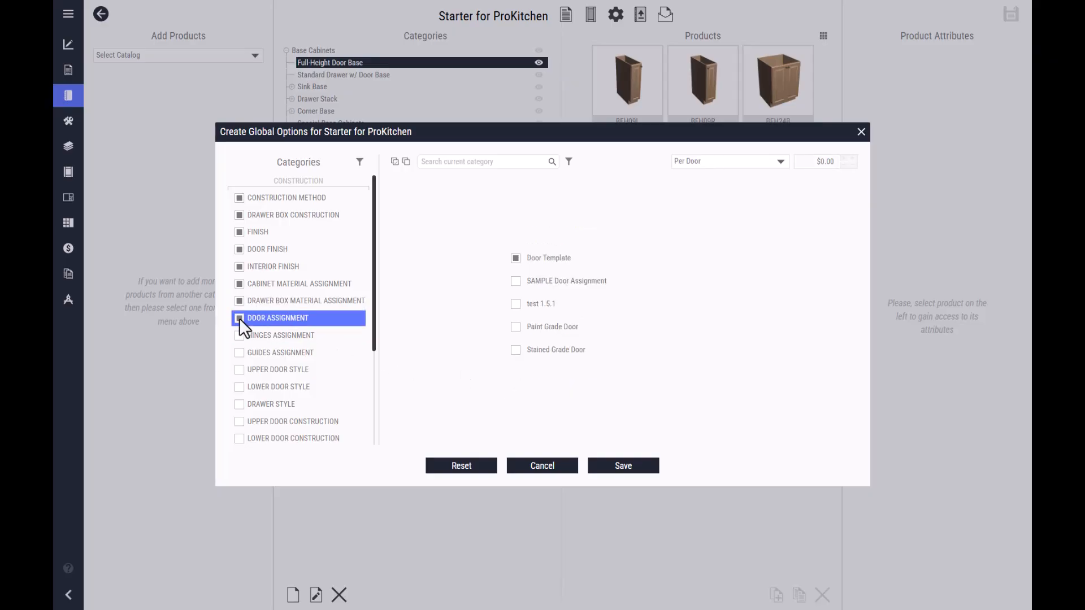
left_click(515, 281)
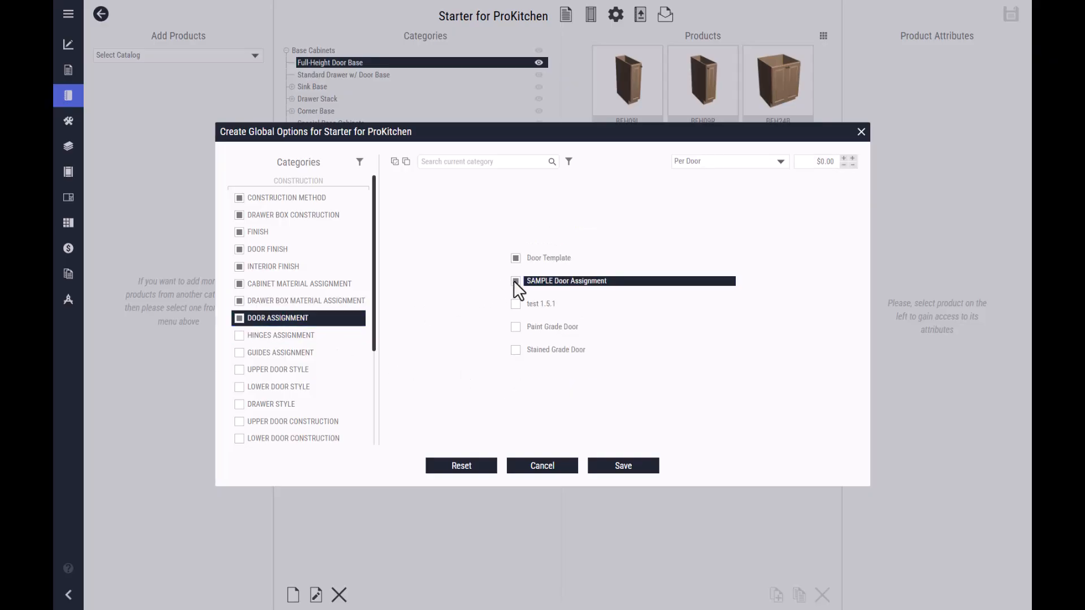
left_click(235, 335)
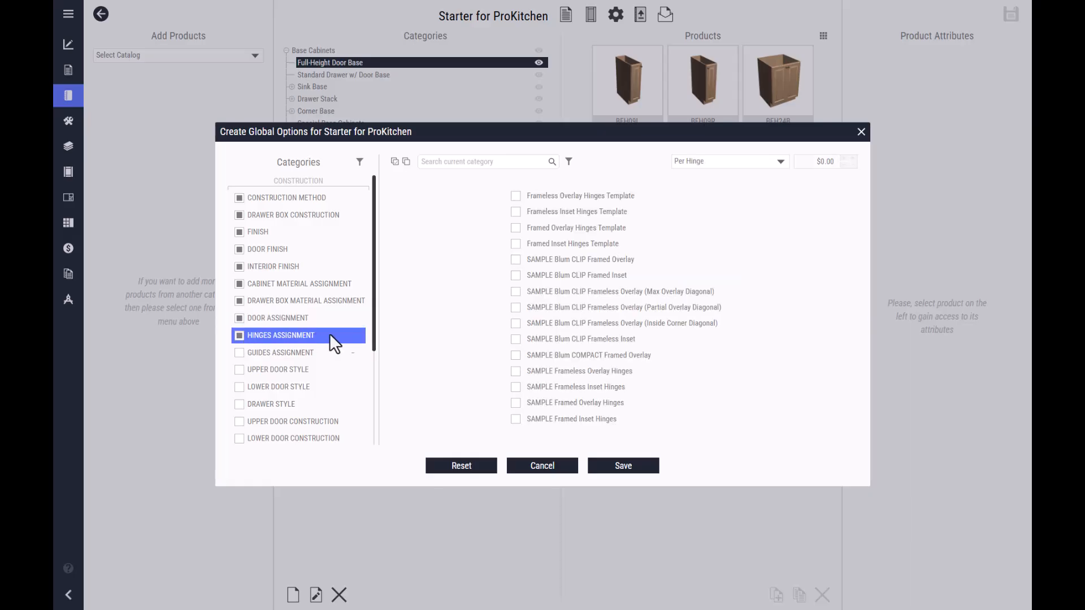
left_click(515, 260)
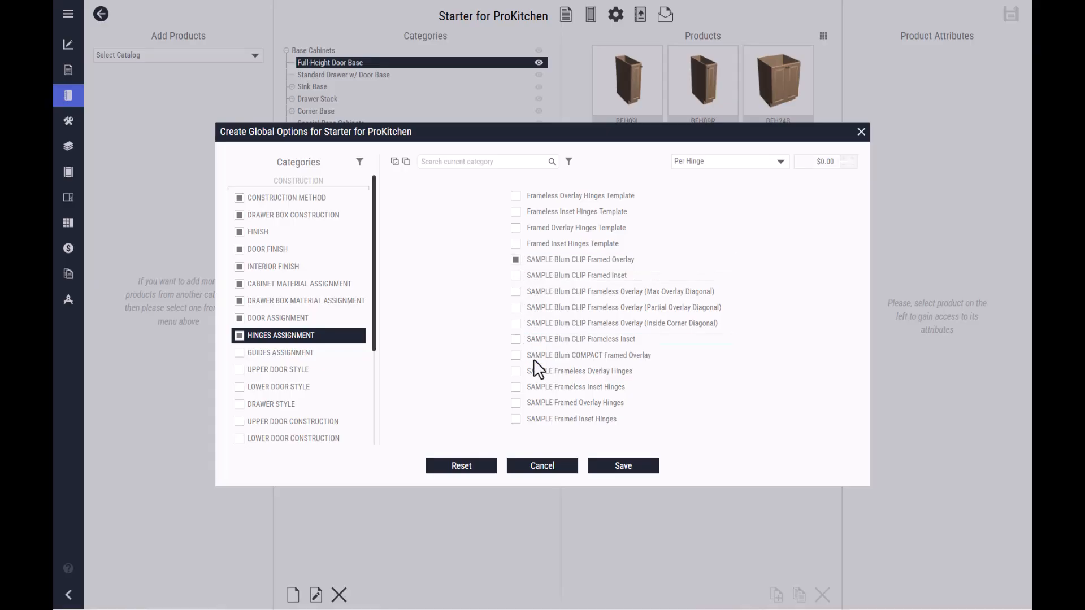
left_click(516, 371)
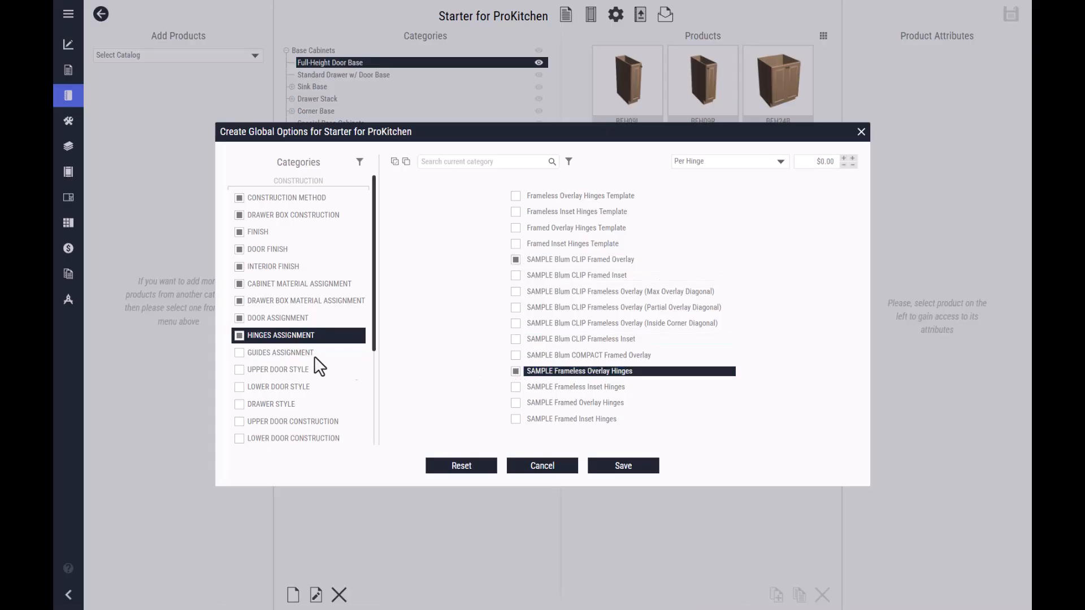
- Enable Guides Assignment with TRIAL Blum TANDEM Partial Extension and TRIAL Blum MOVENTO Full Extension
left_click(238, 353)
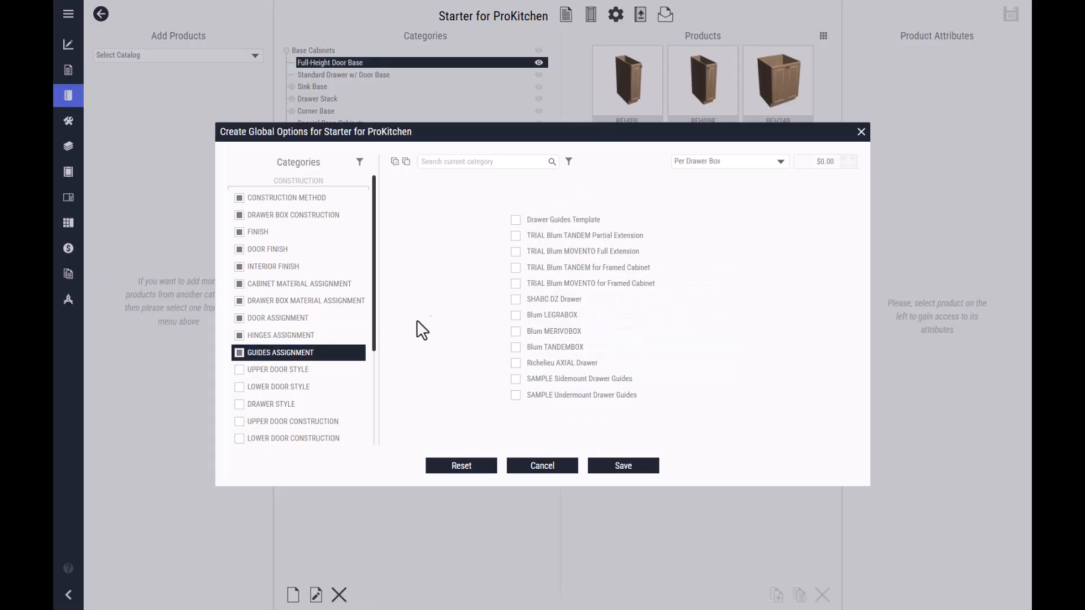
left_click(517, 236)
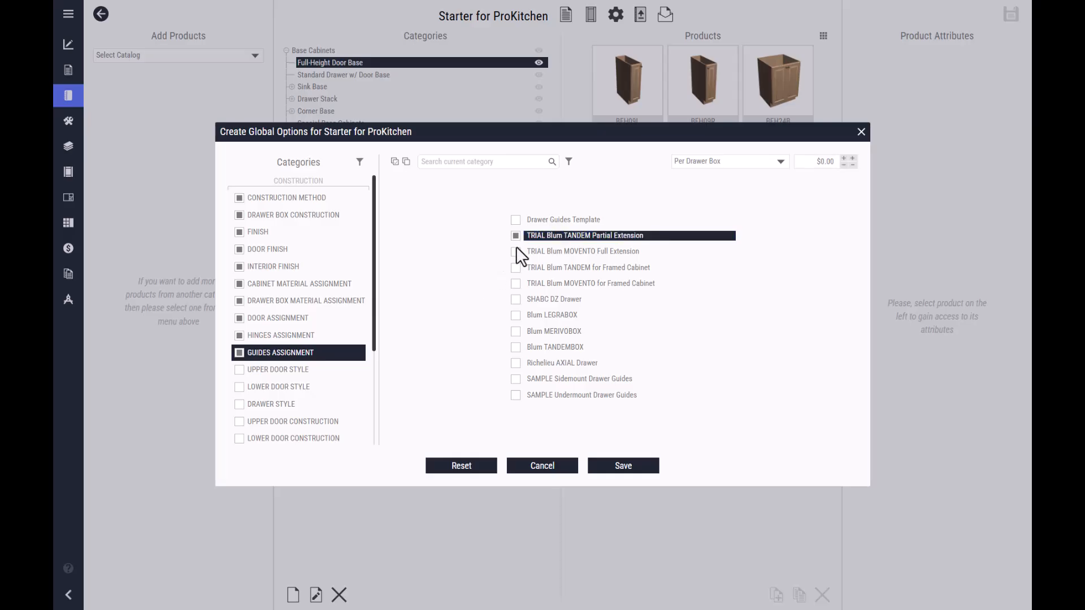
left_click(517, 251)
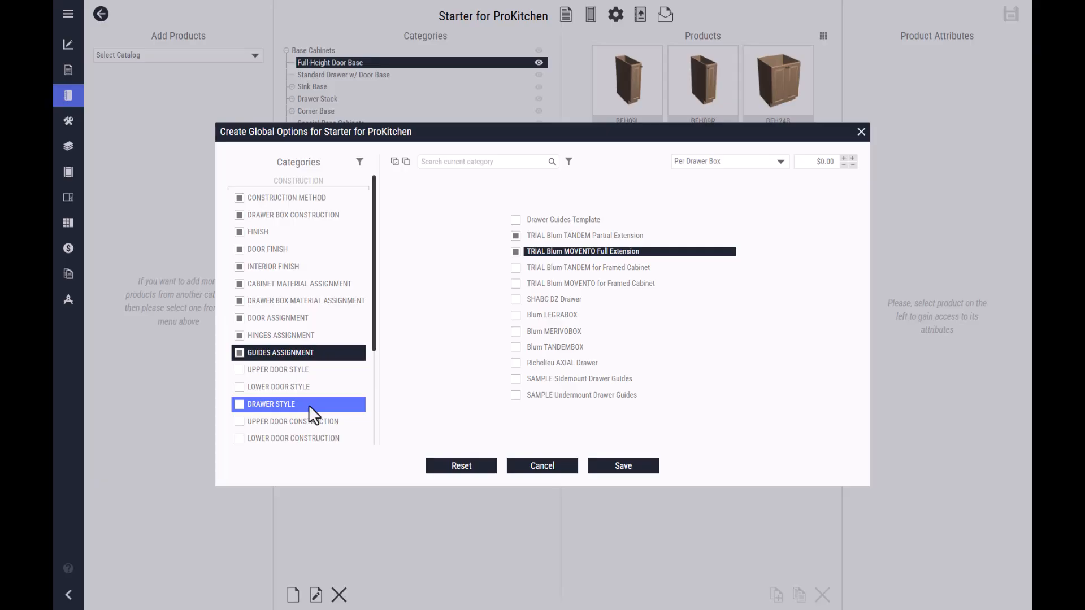
- Enable Upper Door Construction in the global options and select all of its door constructions
left_click(324, 370)
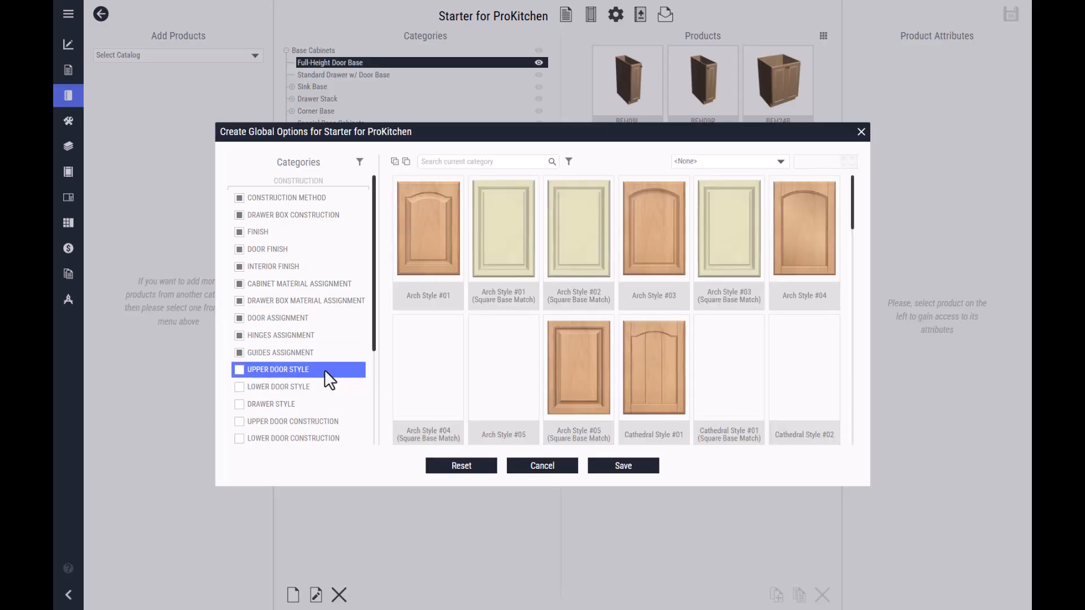
left_click(319, 387)
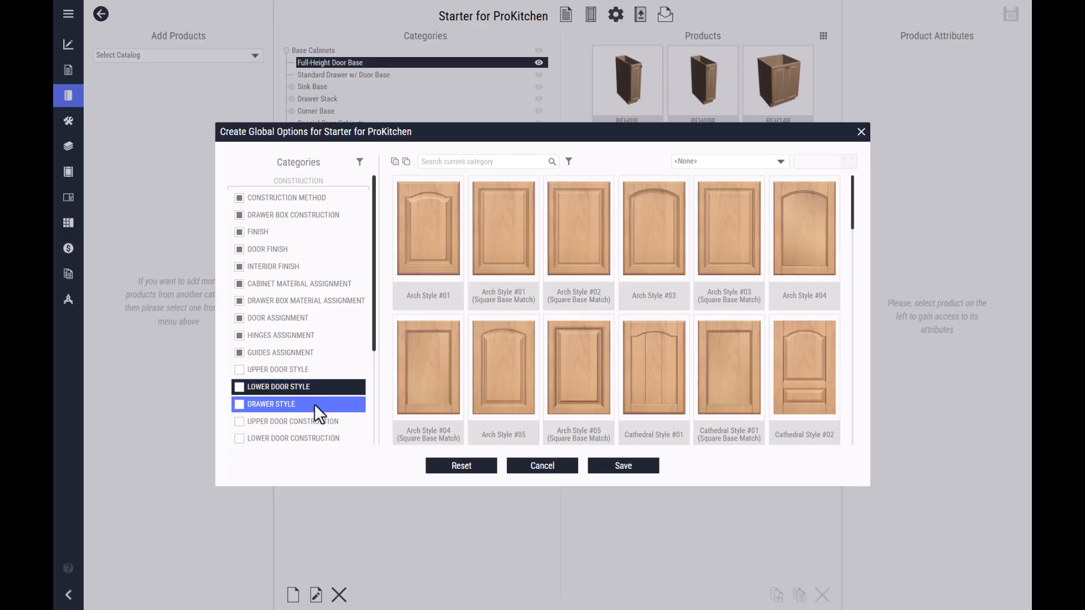
left_click(315, 404)
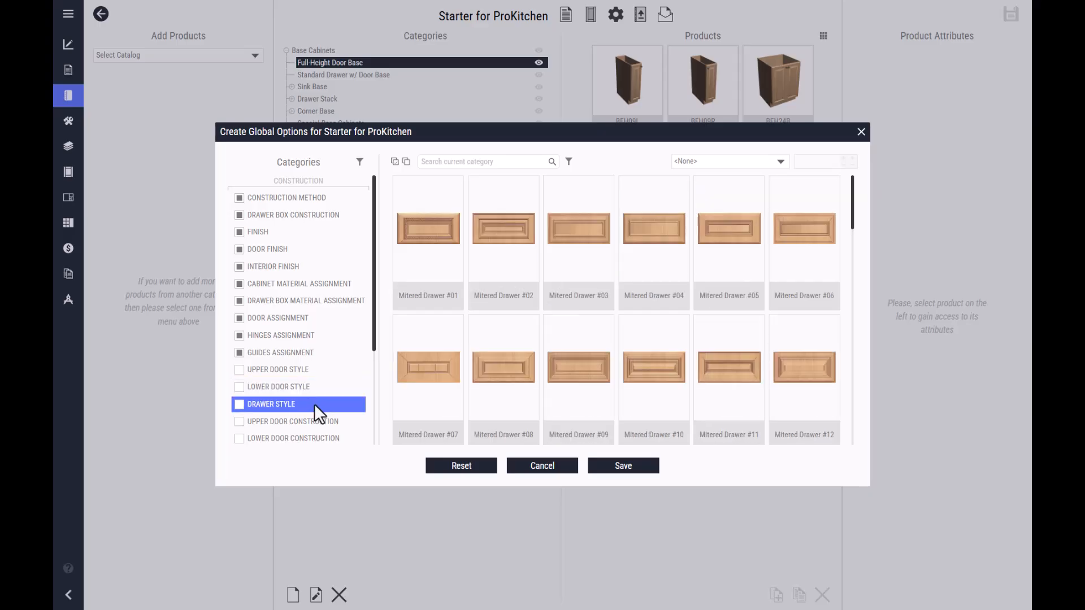
scroll(335, 391, "down", 3)
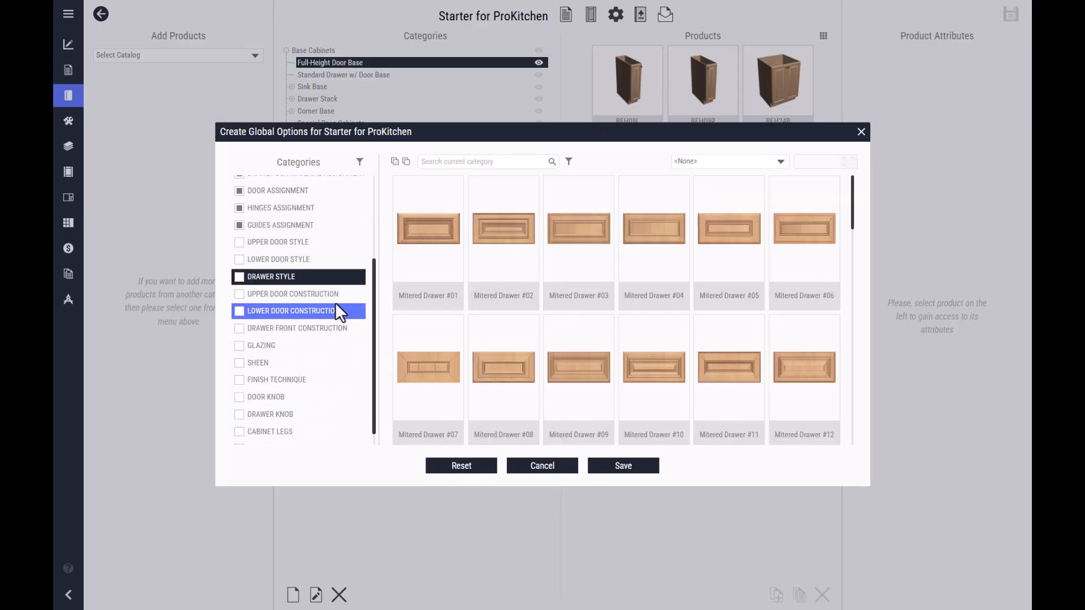
left_click(341, 295)
left_click(239, 294)
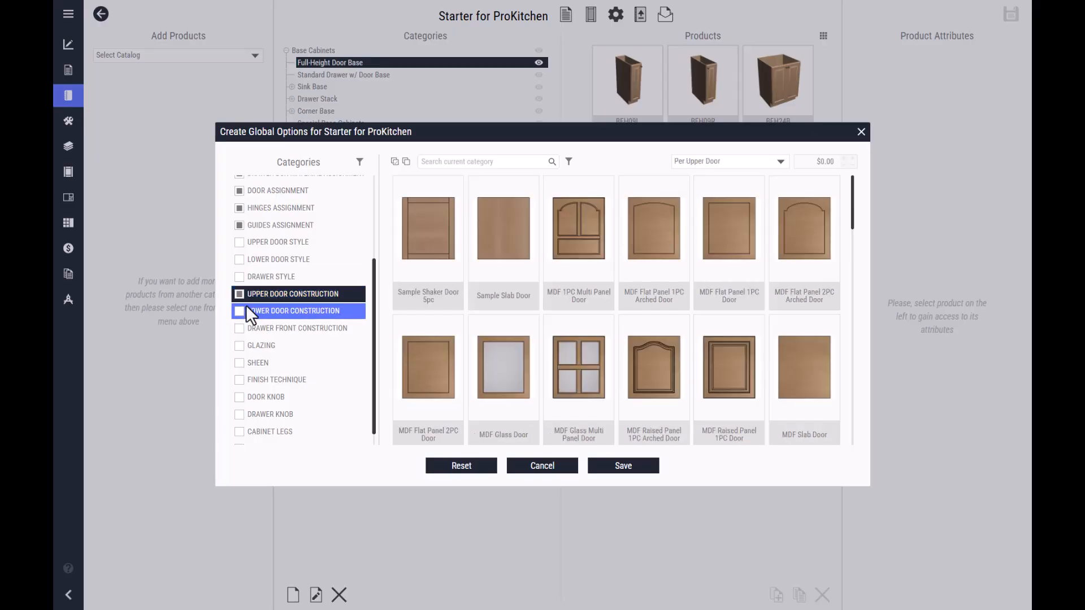
left_click(394, 162)
- Enable Lower Door Construction and Drawer Front Construction, selecting all of the drawer fronts
left_click(237, 311)
left_click(239, 328)
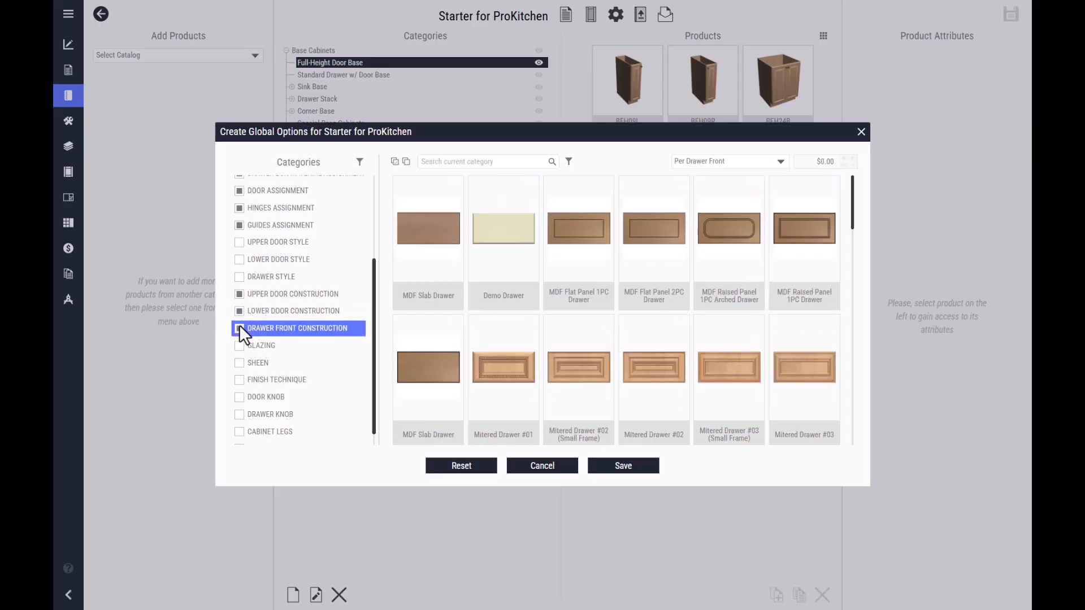
left_click(395, 163)
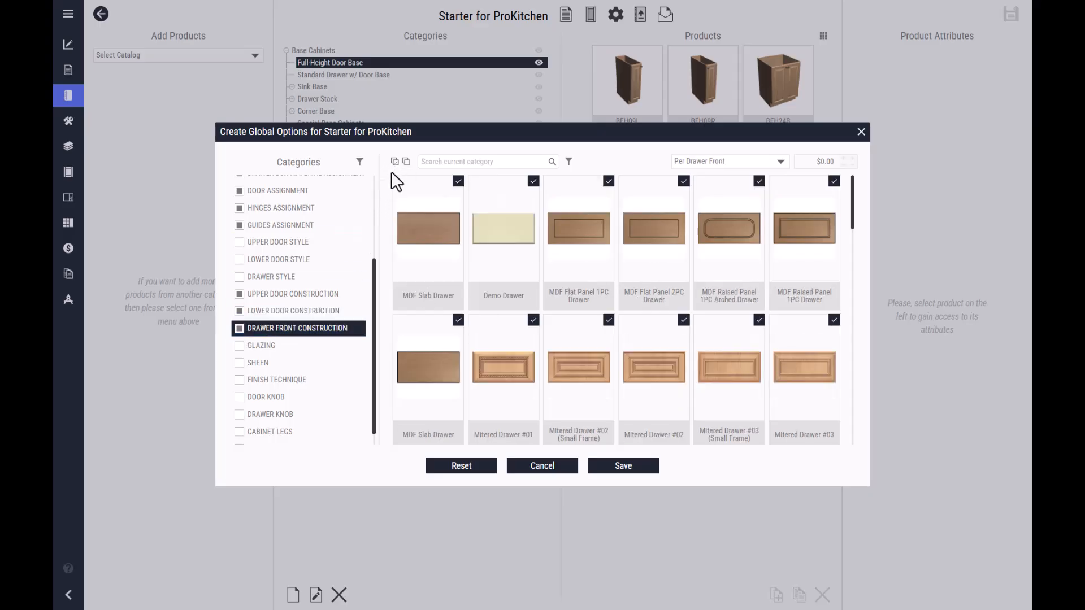
- Enable the Door Knob category and select all of its knobs and pulls
left_click(268, 345)
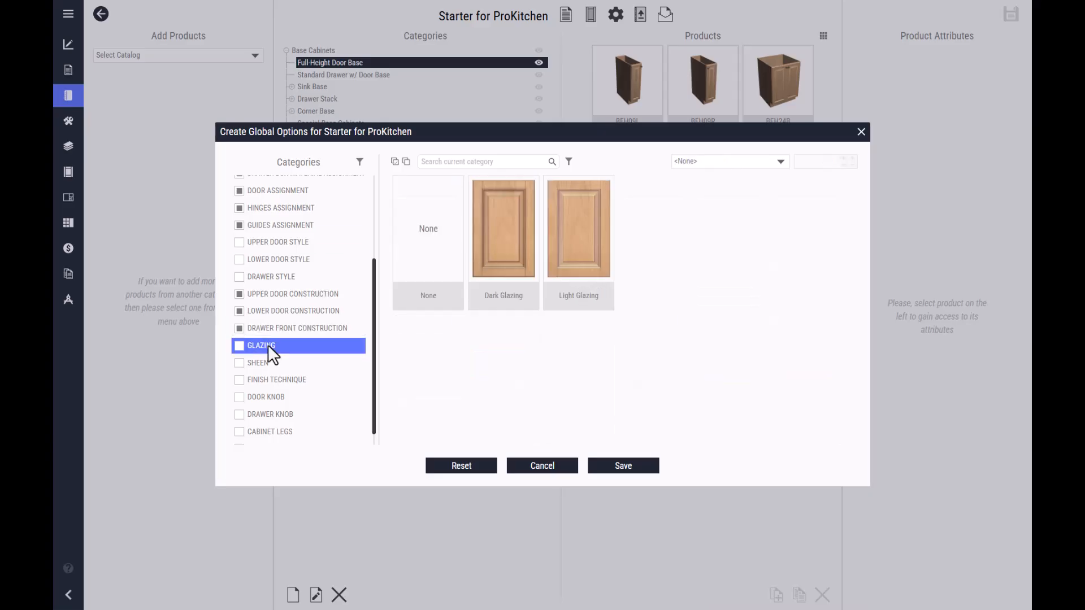
left_click(268, 359)
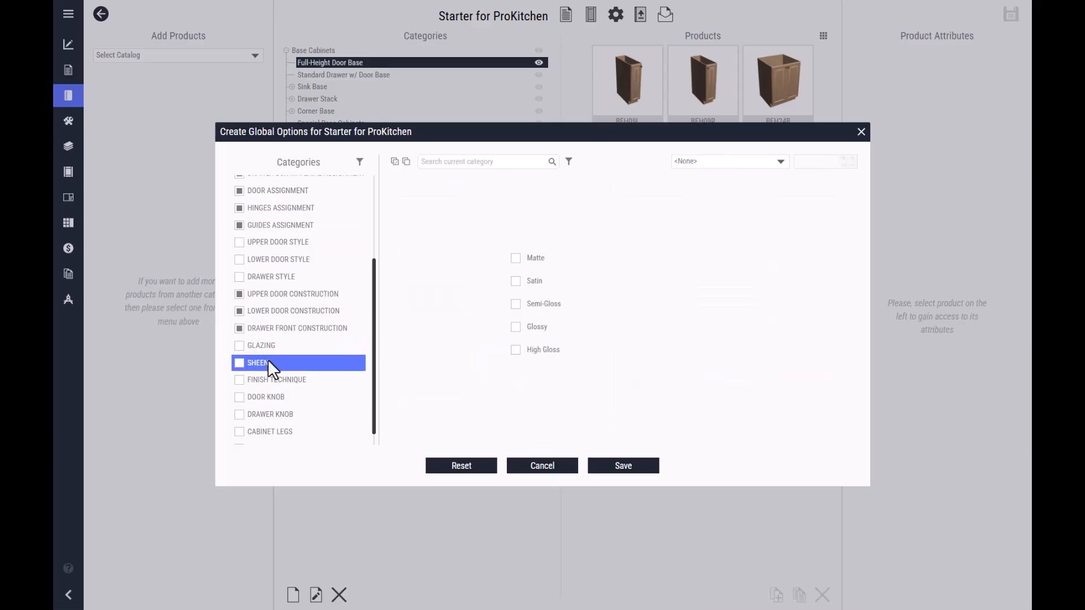
left_click(277, 381)
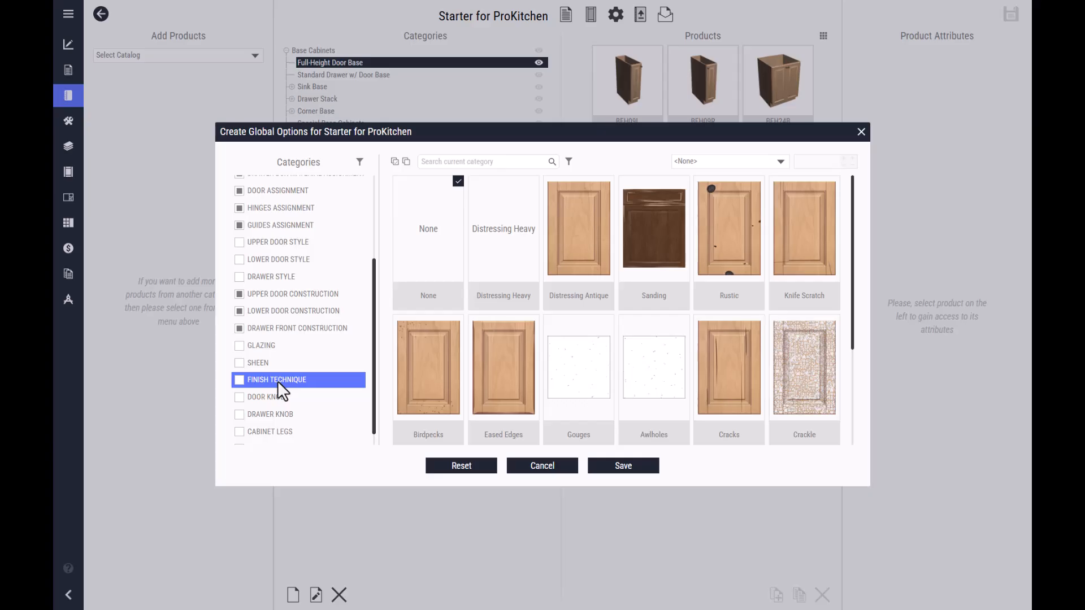
left_click(240, 398)
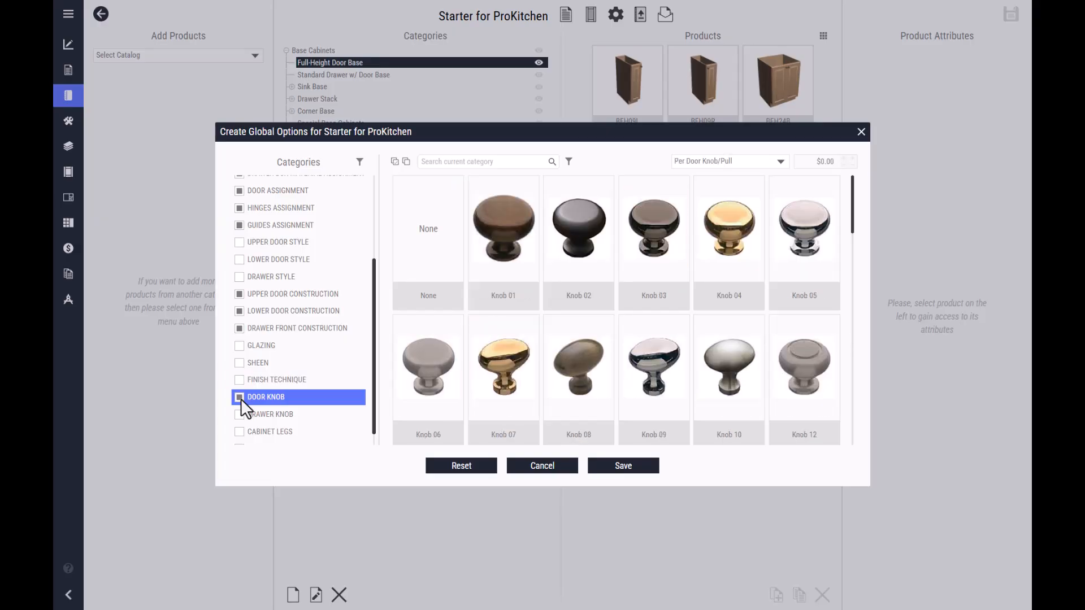
left_click(395, 162)
scroll(685, 301, "down", 10)
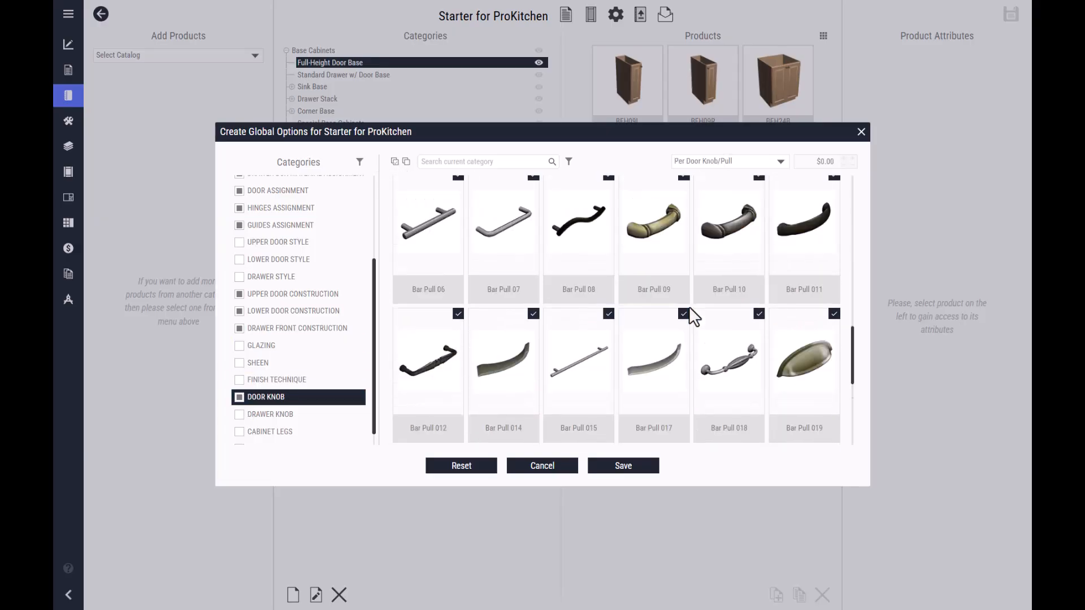
- Enable the Drawer Knob category with all of its knobs and pulls, and save the catalog's global options
left_click(239, 415)
left_click(393, 162)
scroll(305, 333, "down", 2)
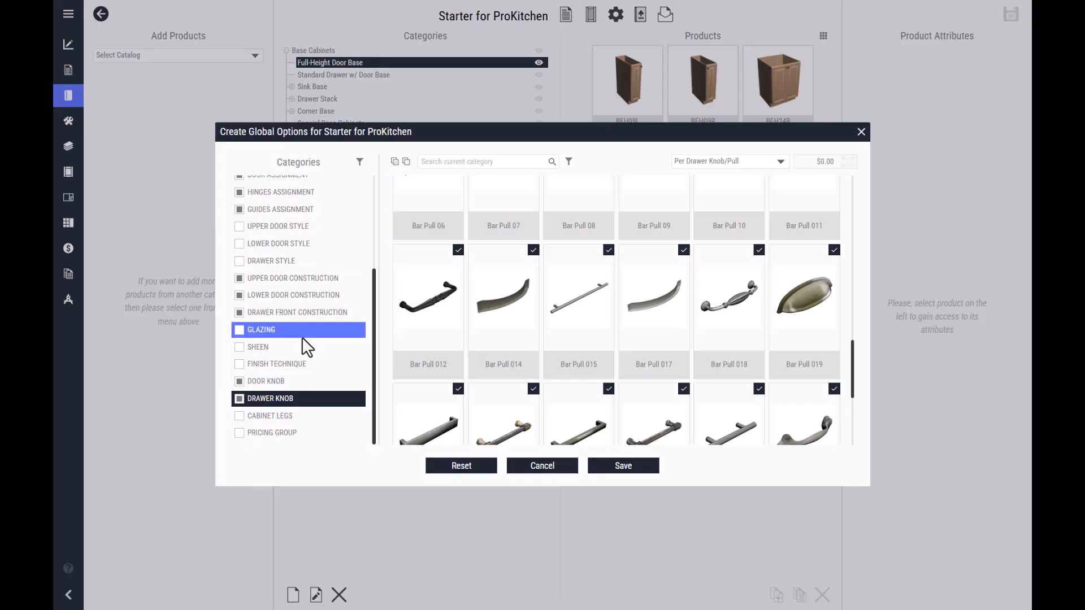
left_click(268, 418)
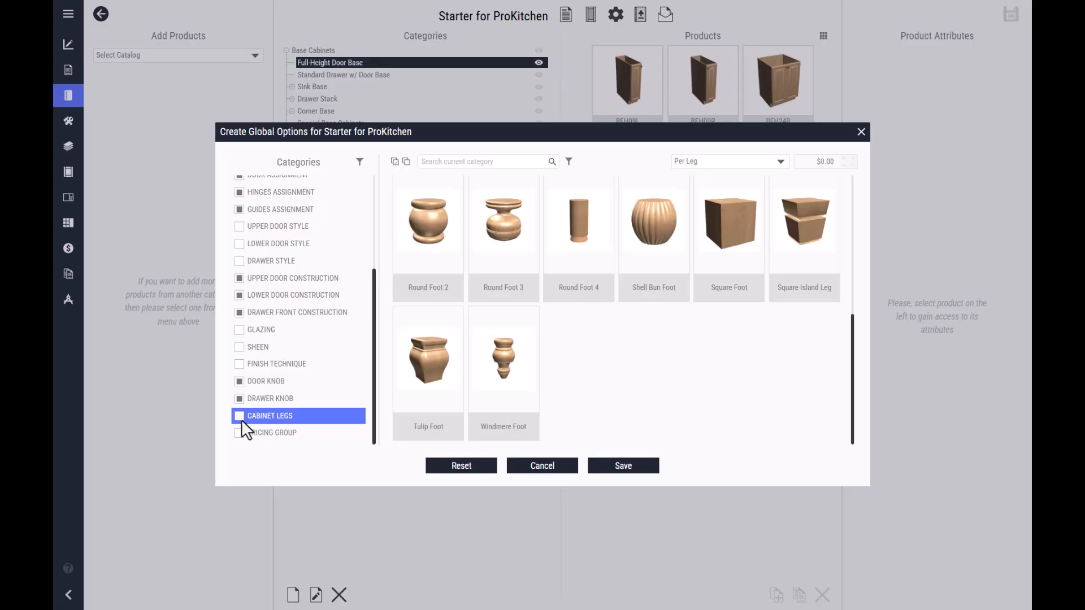
left_click(290, 433)
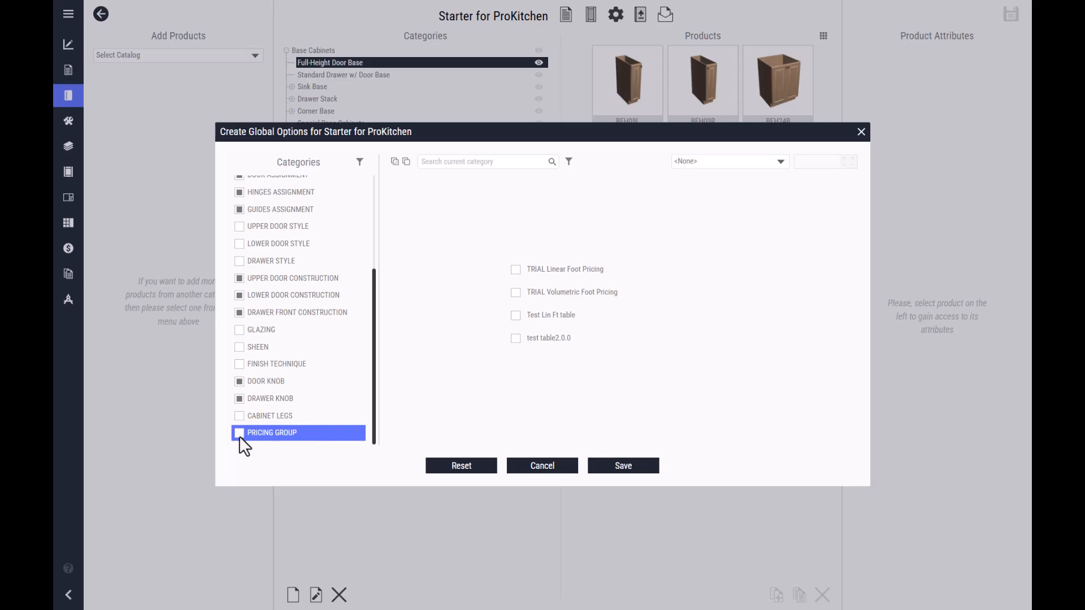
left_click(599, 466)
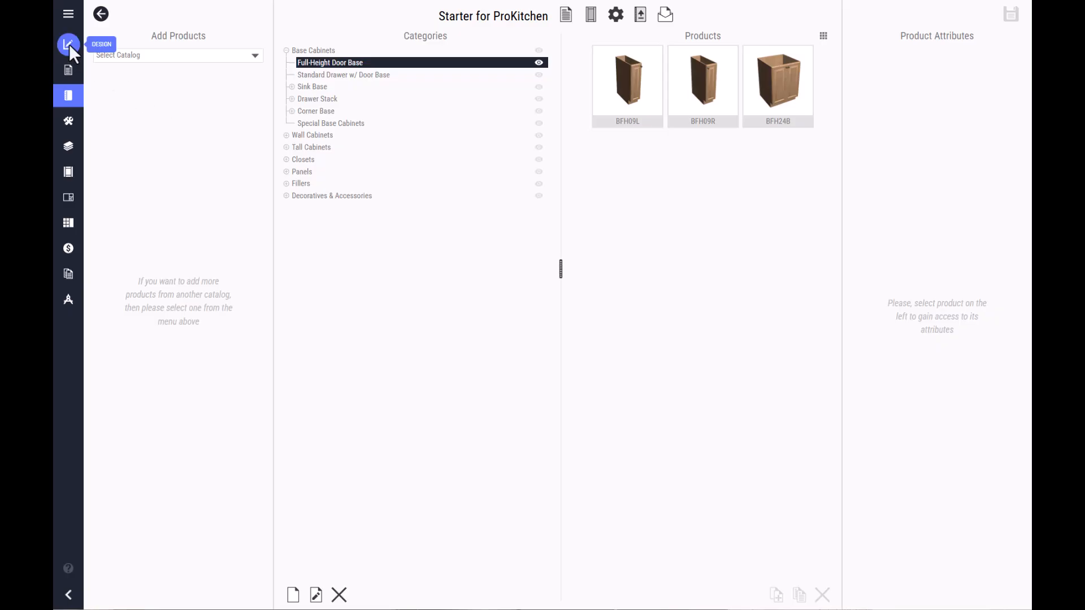
- In the design, place the Starter for ProKitchen full-height door base BFH24B against Wall A, about 60 5/16" from its left end
left_click(69, 44)
left_click(234, 63)
left_click(162, 114)
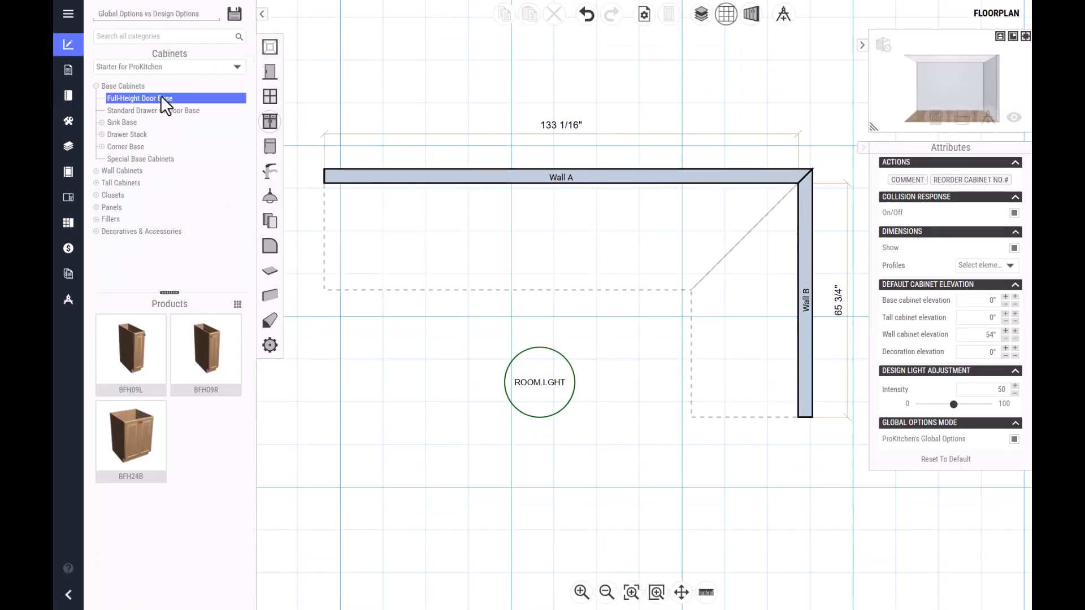
left_click(130, 438)
left_click(538, 215)
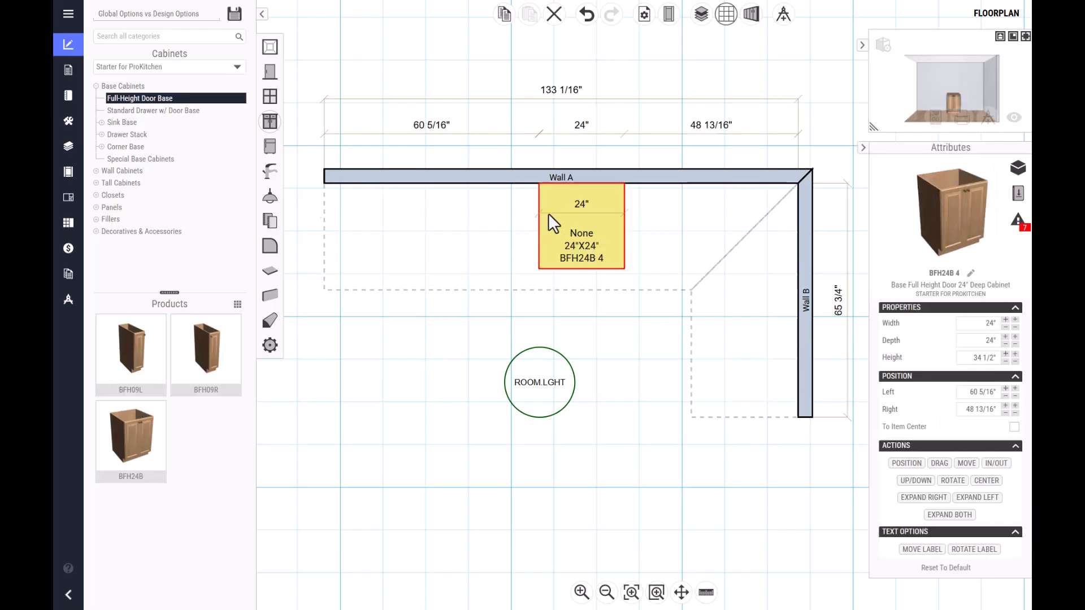
left_click(605, 322)
- Open the design's global options for the Starter for ProKitchen catalog and examine the Construction Method and Cabinet Material Assignment choices
left_click(669, 13)
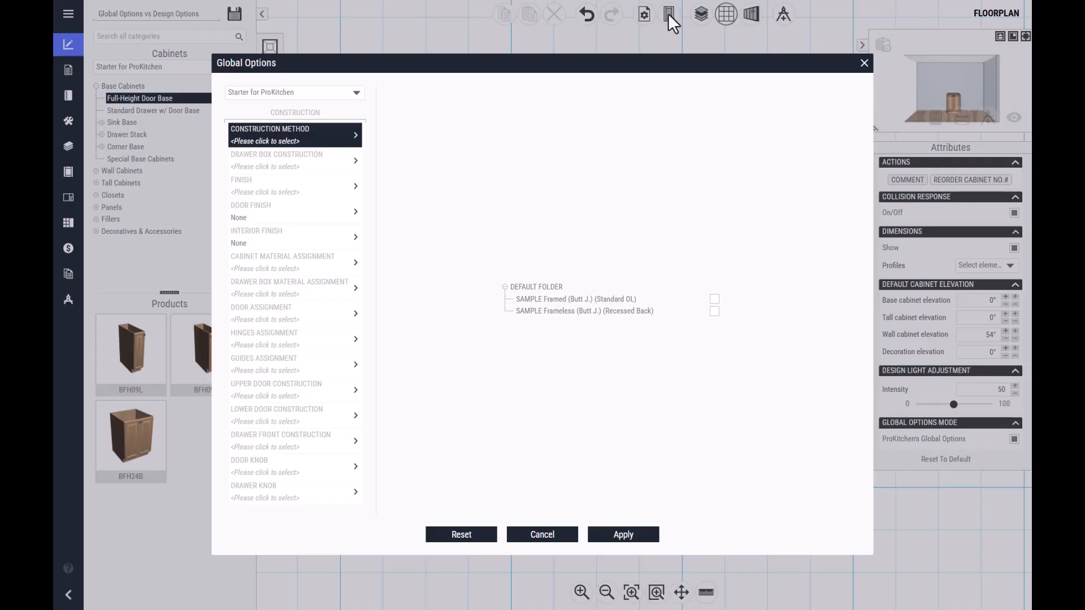
left_click(346, 94)
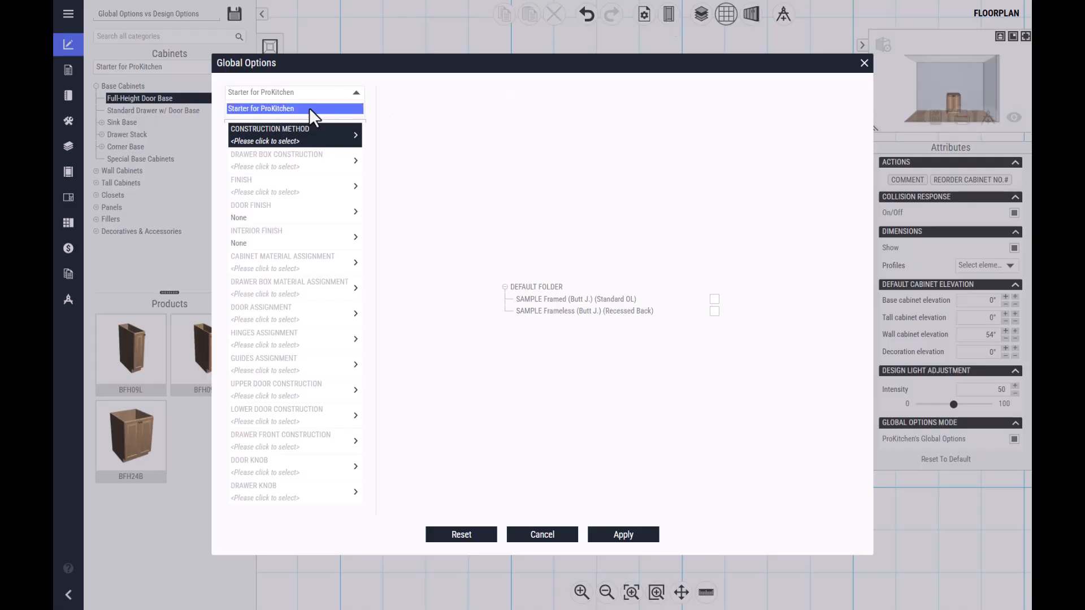
left_click(310, 108)
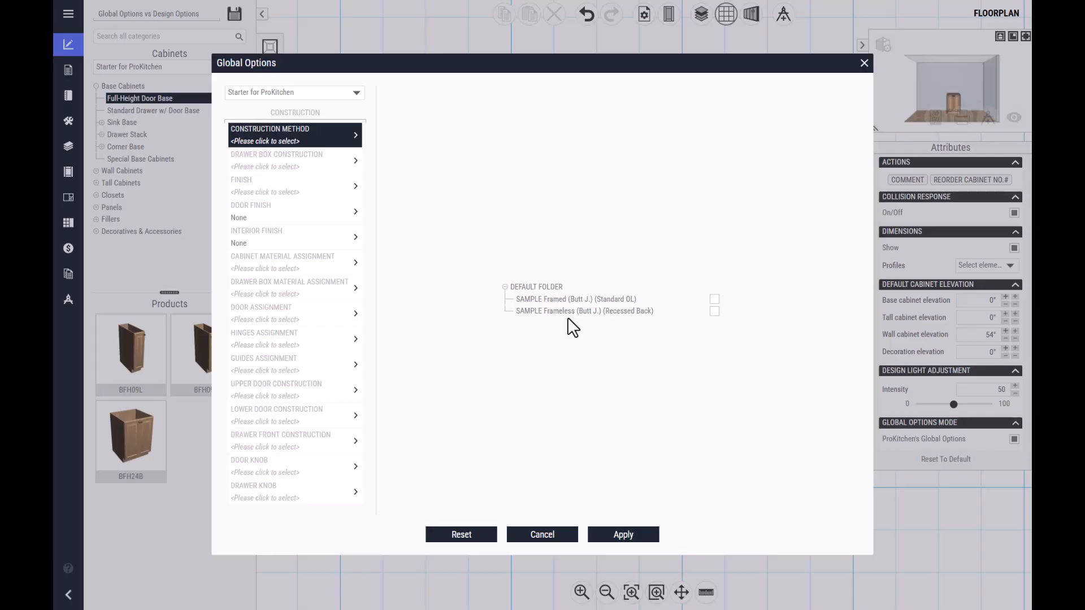
left_click(292, 262)
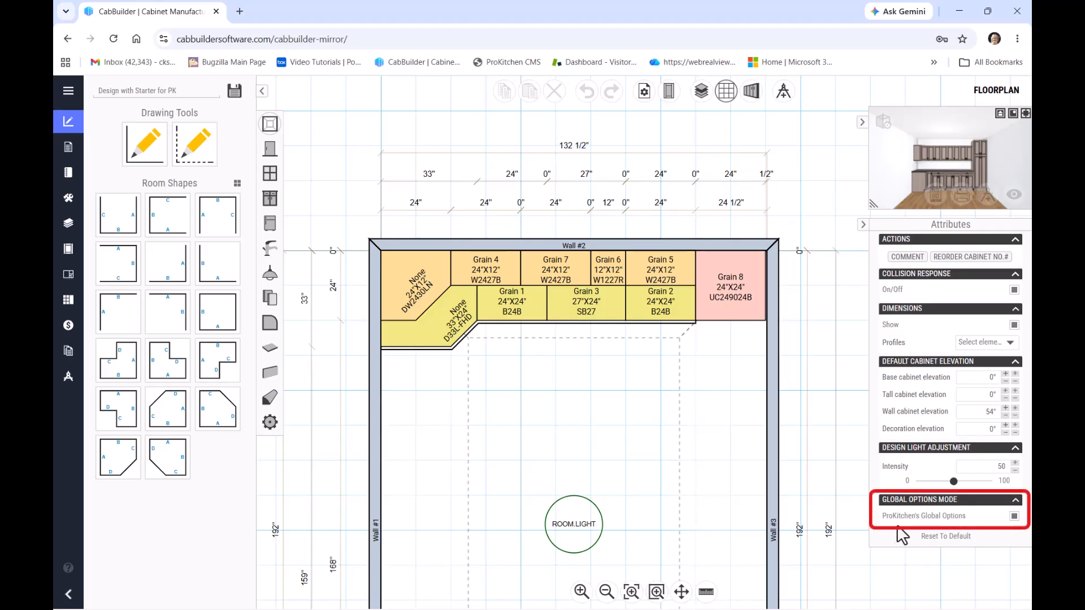
- Switch ProKitchen's Global Options mode off and back on for the Design with Starter for PK floorplan
left_click(1015, 516)
left_click(1014, 517)
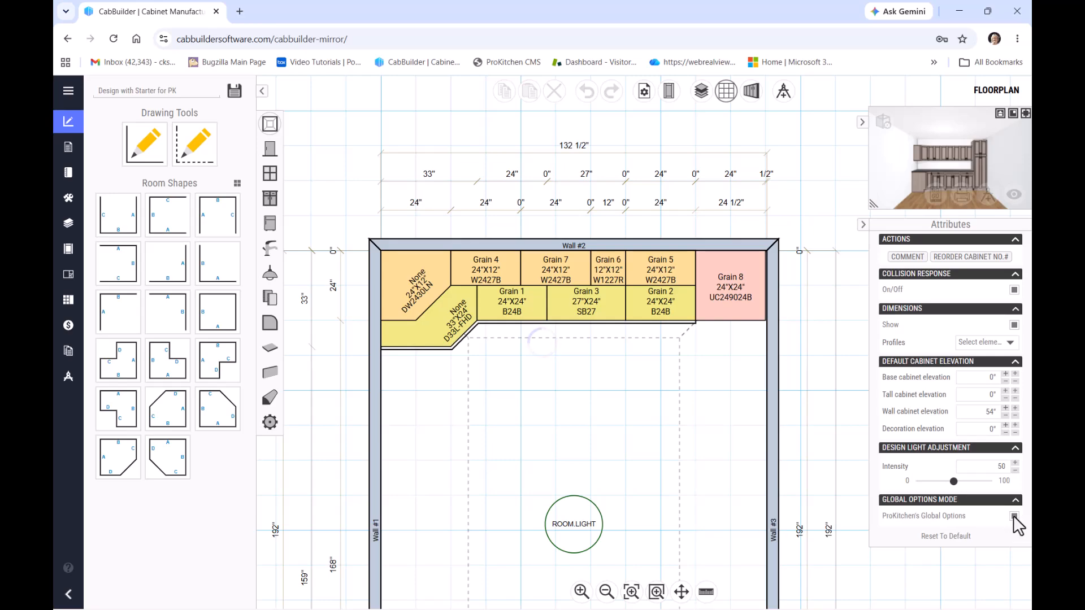